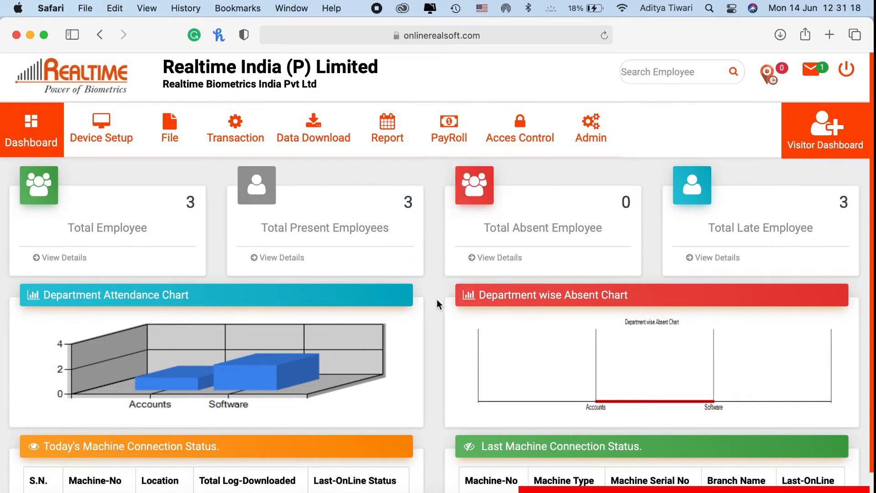
Open the existing user's record and review its payroll and access control permissions, then return to the dashboard
mouse_move(596, 150)
click(595, 177)
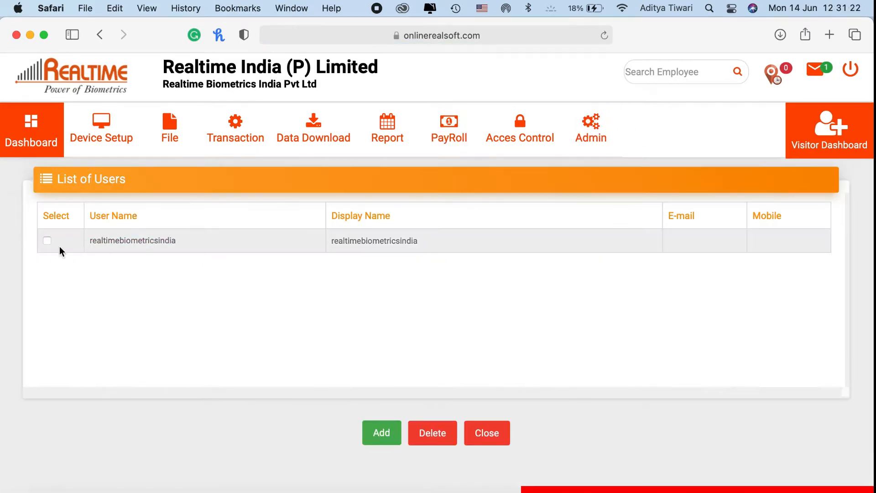
click(126, 247)
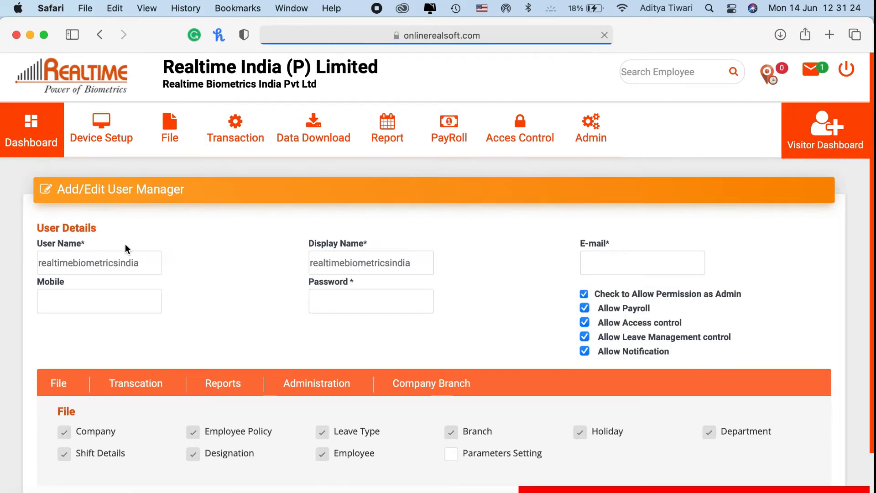
click(589, 305)
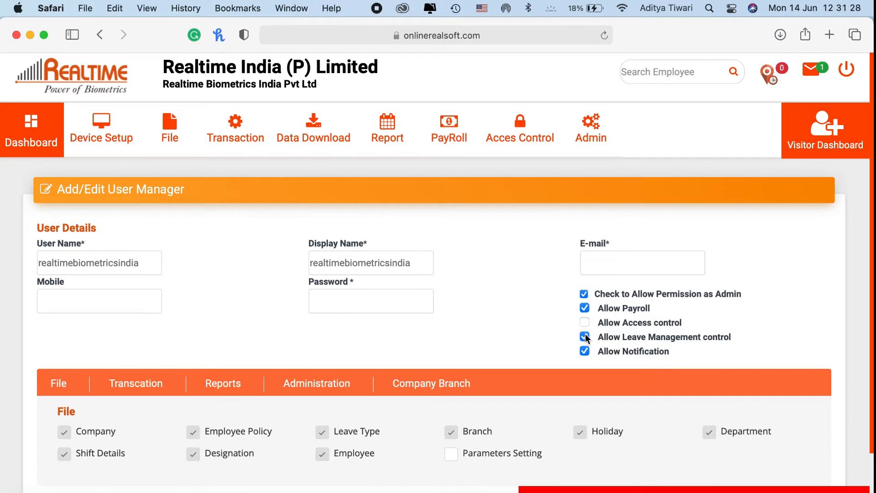
click(584, 322)
mouse_move(448, 131)
click(31, 126)
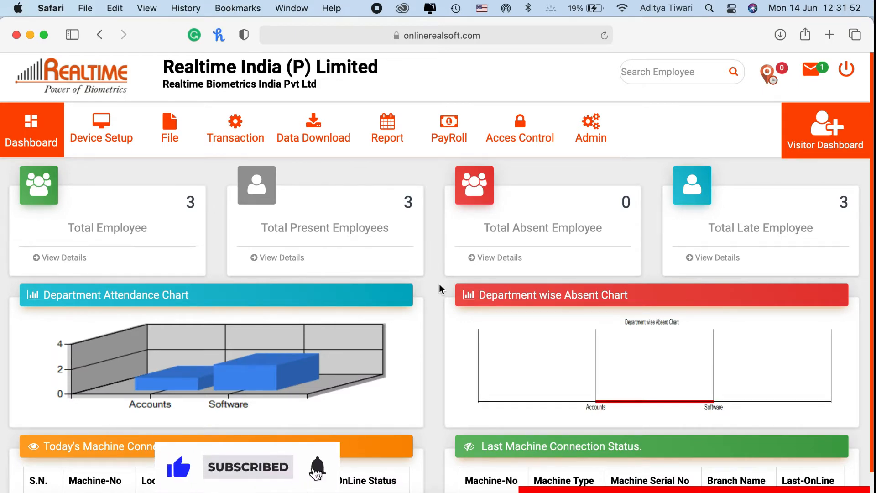
Start a new pay setup entry and load the first Software department employee's salary details
click(450, 123)
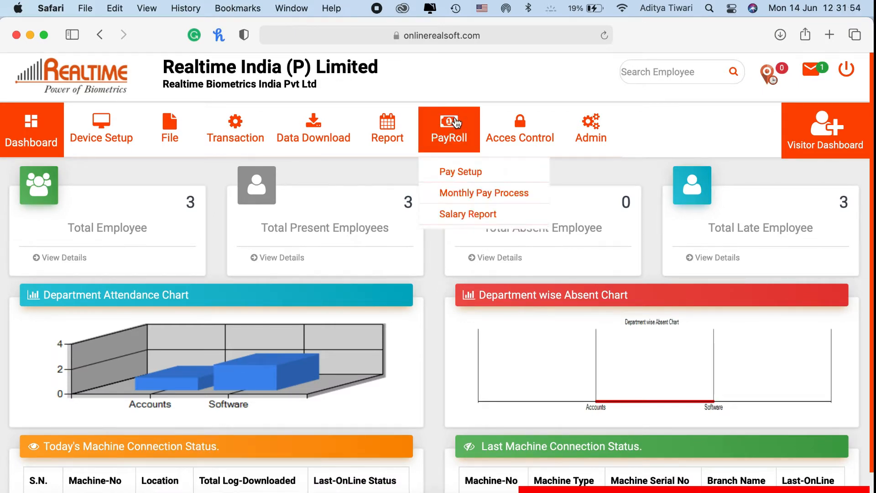
click(449, 171)
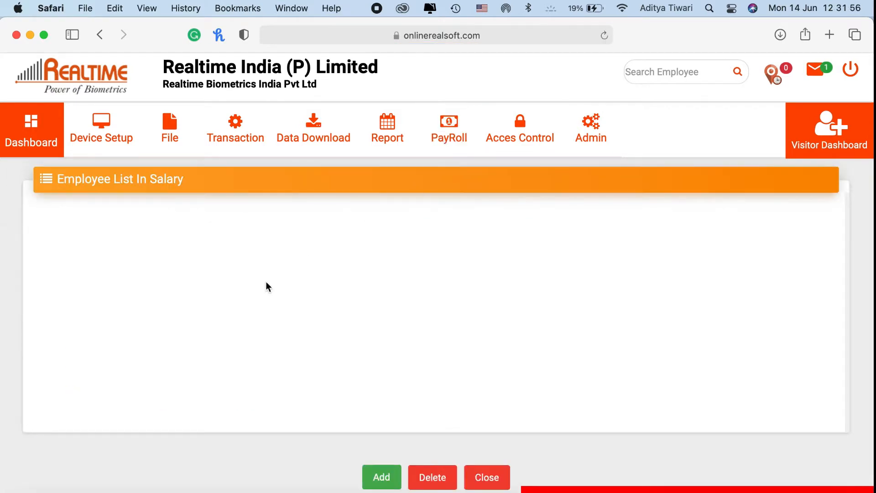
click(377, 480)
scroll(392, 361, down, 3)
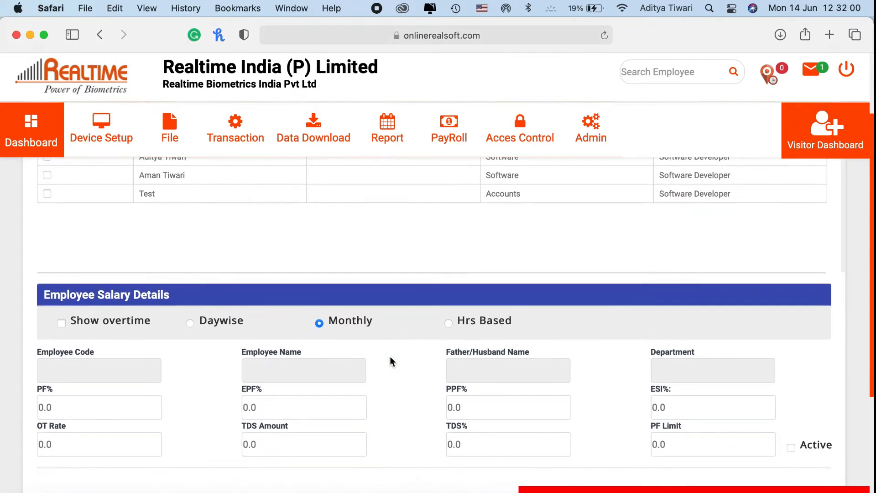
scroll(374, 349, up, 4)
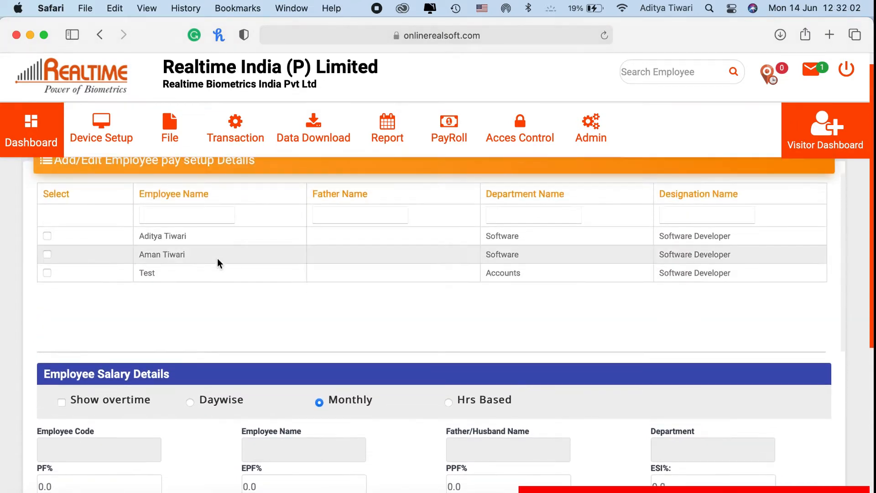
click(151, 236)
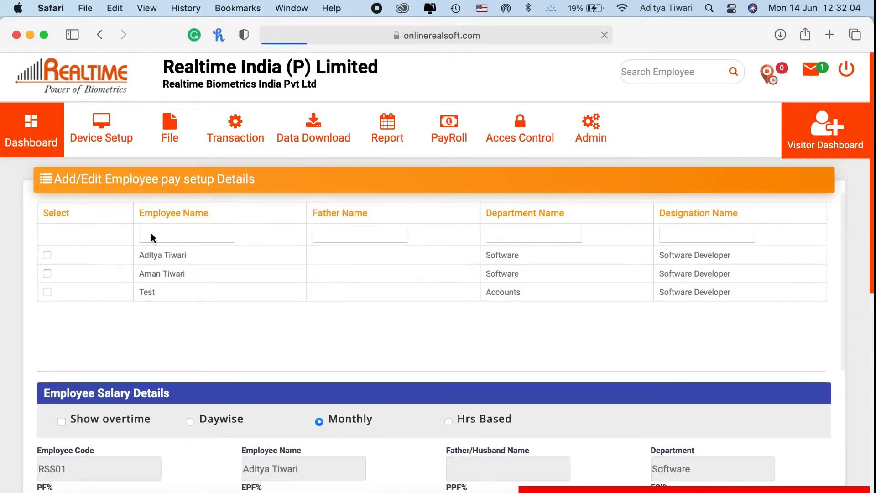
Examine the employee's salary form, including the percentage fields, the Basic amount and the available salary heads
scroll(398, 394, down, 6)
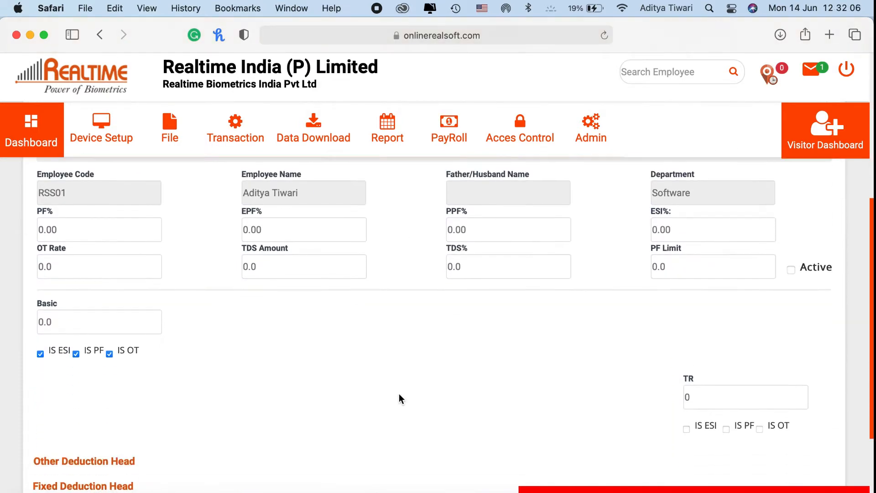
right_click(382, 377)
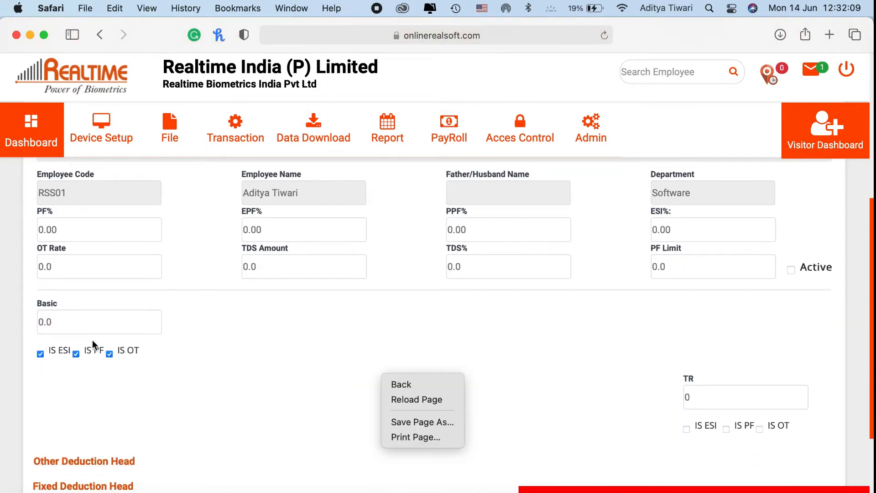
click(454, 322)
scroll(454, 322, up, 2)
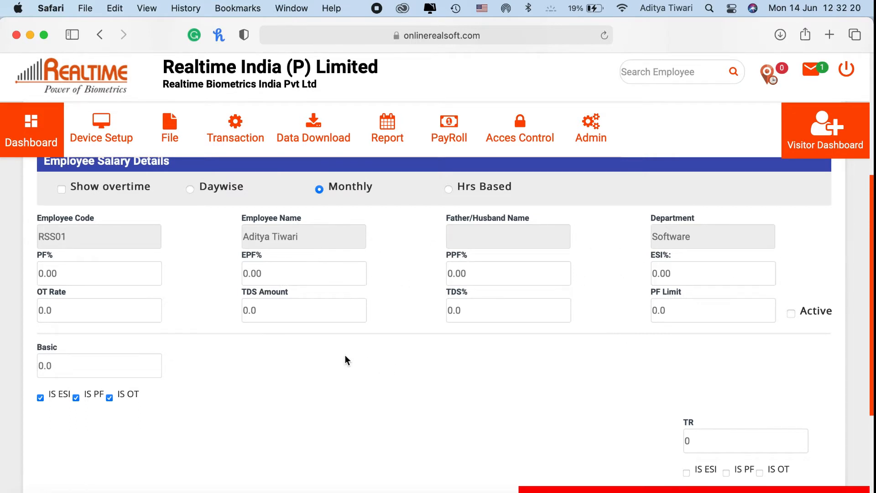
scroll(322, 356, down, 3)
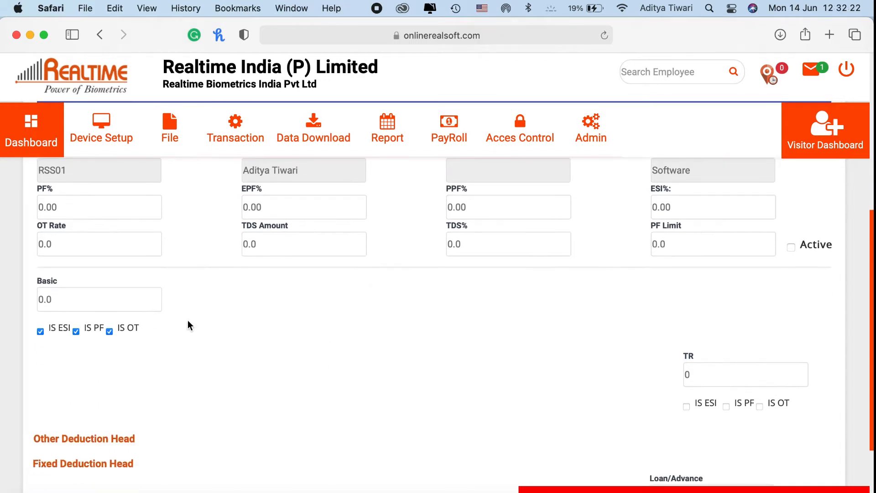
double_click(59, 302)
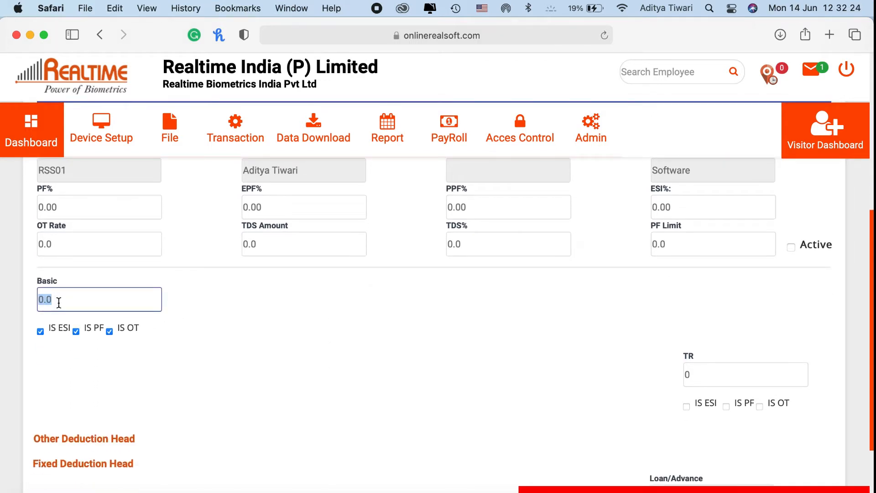
click(226, 316)
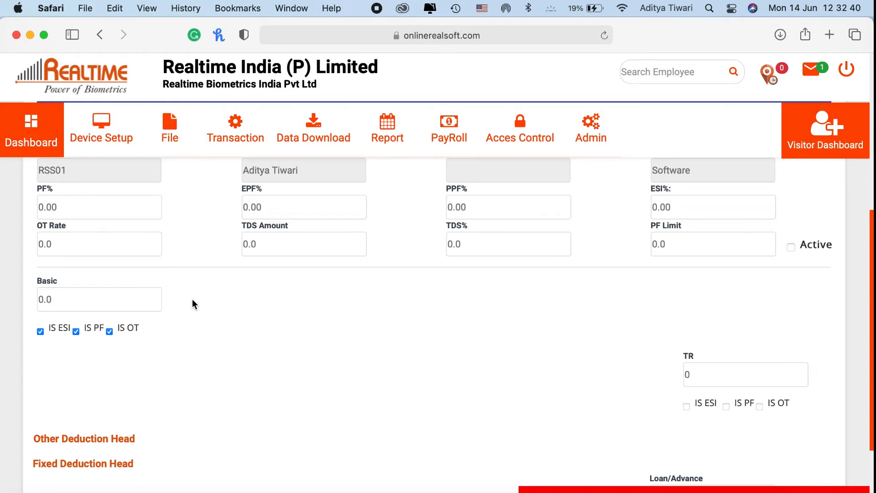
Open the Realtime Biometrics India Pvt Ltd company record for editing and locate its addition and deduction heads
click(32, 133)
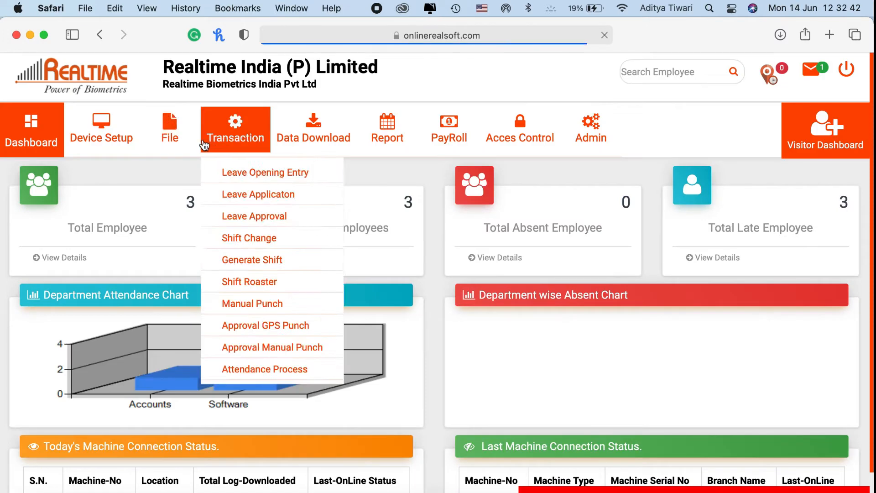
mouse_move(177, 136)
click(191, 170)
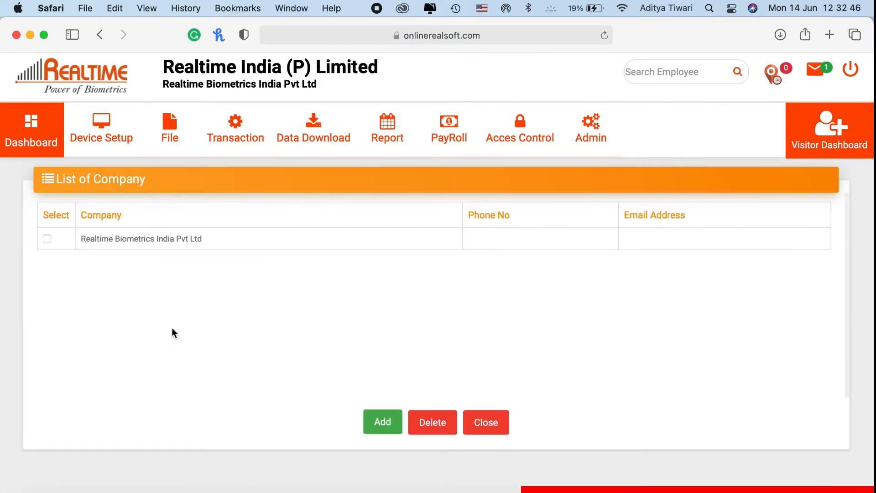
click(130, 238)
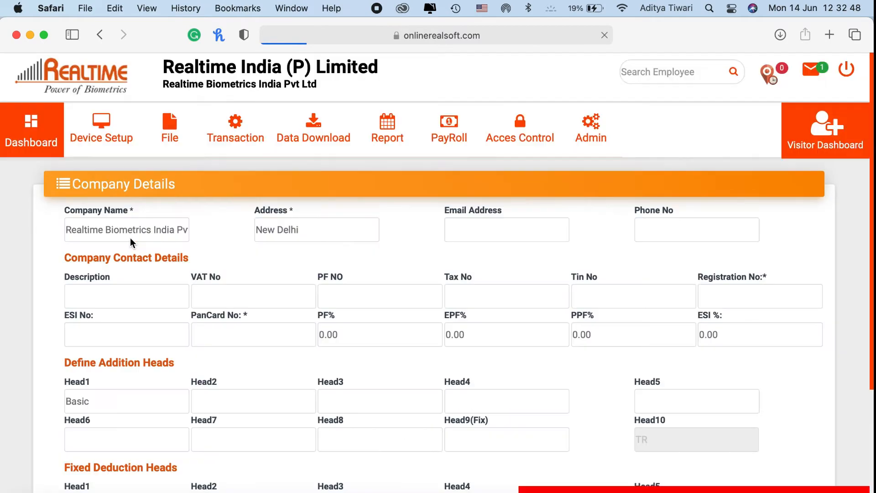
scroll(404, 271, down, 4)
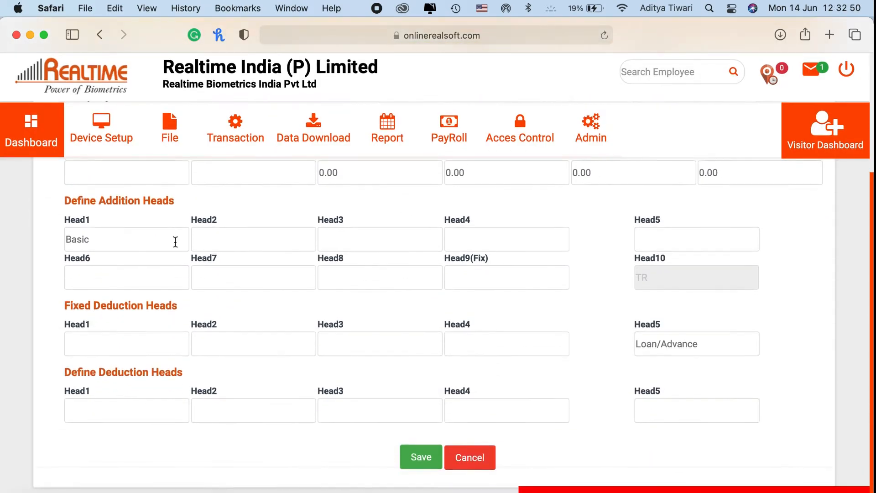
triple_click(77, 203)
click(77, 202)
scroll(77, 203, up, 1)
scroll(76, 202, up, 2)
double_click(81, 284)
Name the company's addition Head2 HRA and Head3 DA
click(210, 289)
text(HRA)
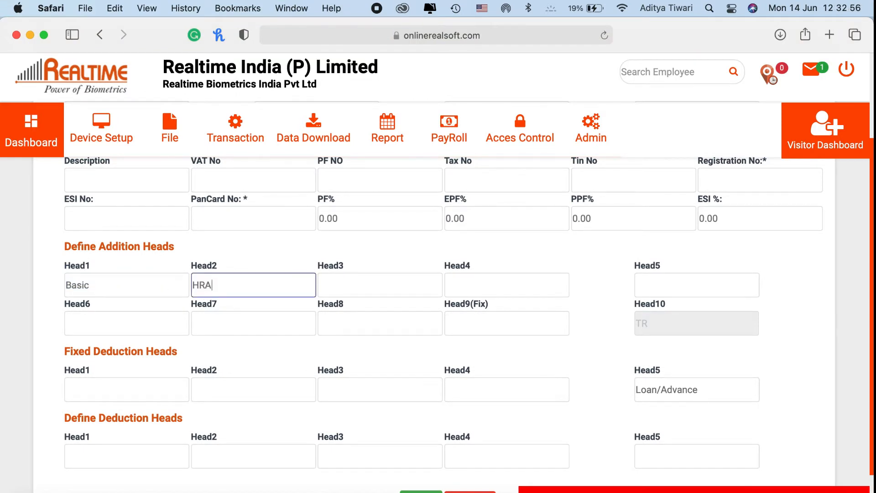
key(Tab)
text(DA)
key(Tab)
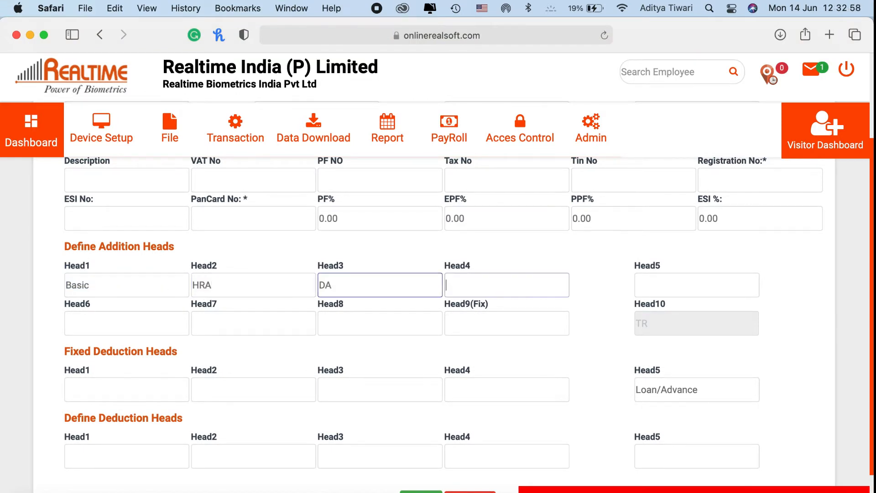
Name the company's addition Head4 "Mis." and Head5 "Conv."
text(Mis.)
key(Tab)
text(Conv,)
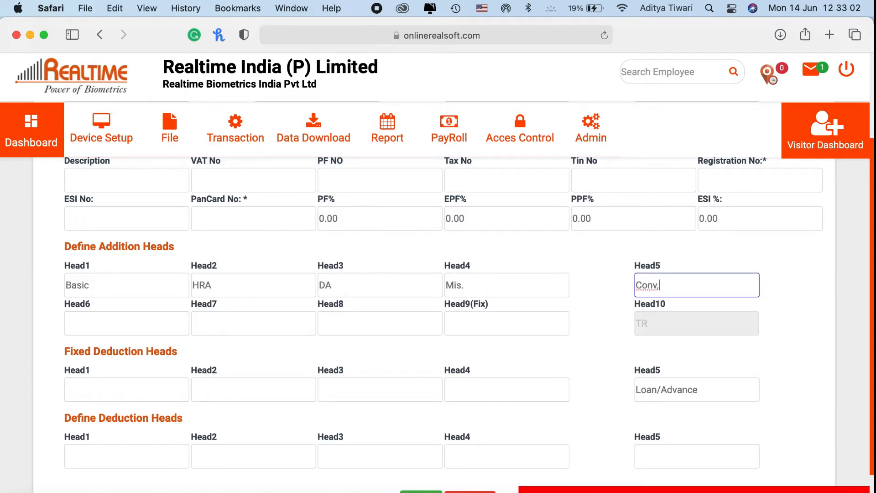
text(\.)
key(BackSpace)
key(BackSpace)
key(BackSpace)
text(.)
Set the company's PF% to 12.00 and EPF% to 1.6
scroll(564, 300, up, 2)
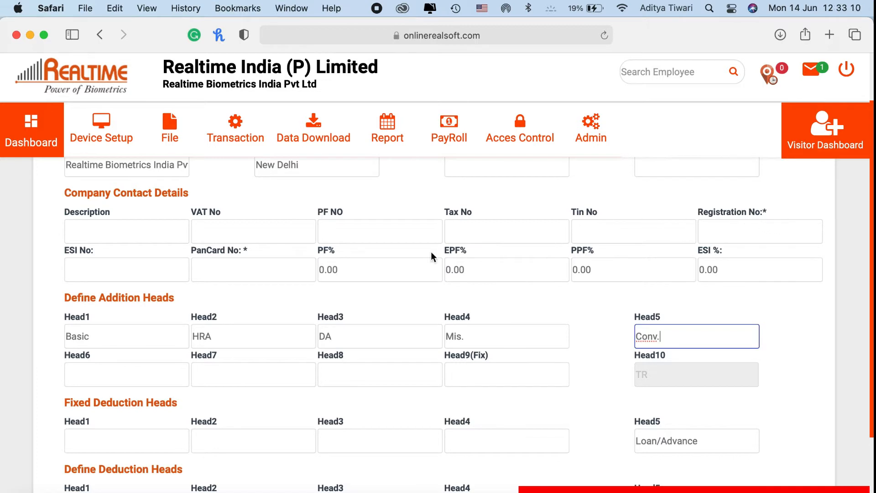
click(326, 269)
key(BackSpace)
text(12)
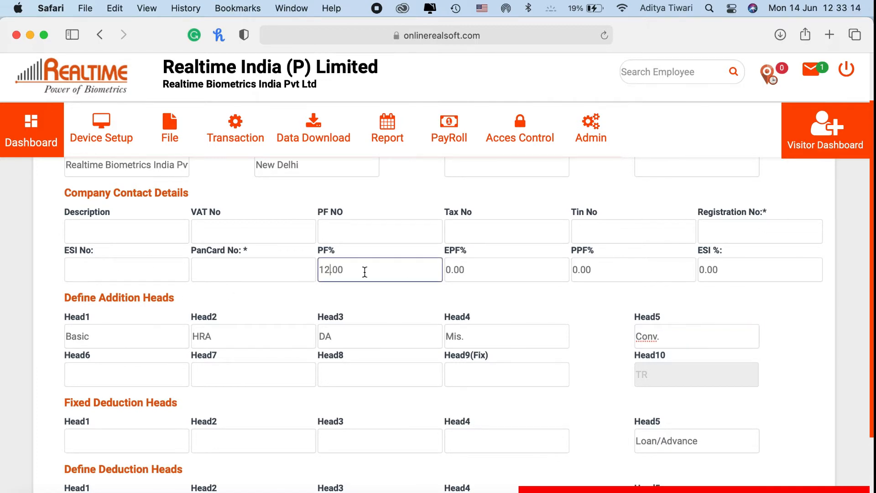
click(460, 267)
key(BackSpace)
text(1)
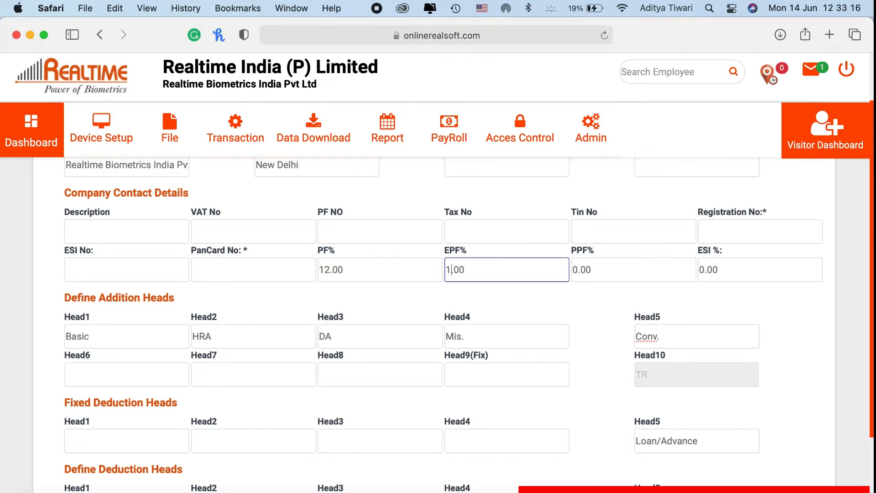
key(BackSpace)
key(BackSpace)
text(6)
Set the company's ESI % to 1.75
click(701, 268)
key(BackSpace)
text(1)
key(Right)
text(75)
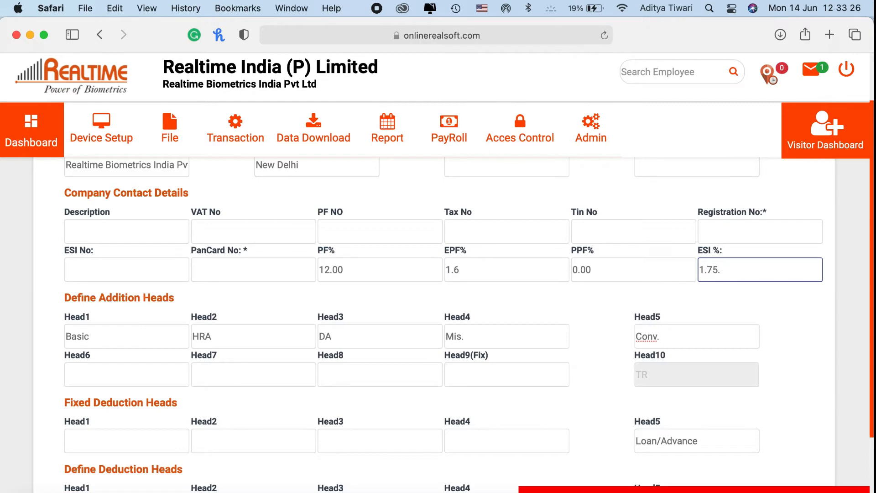
click(588, 314)
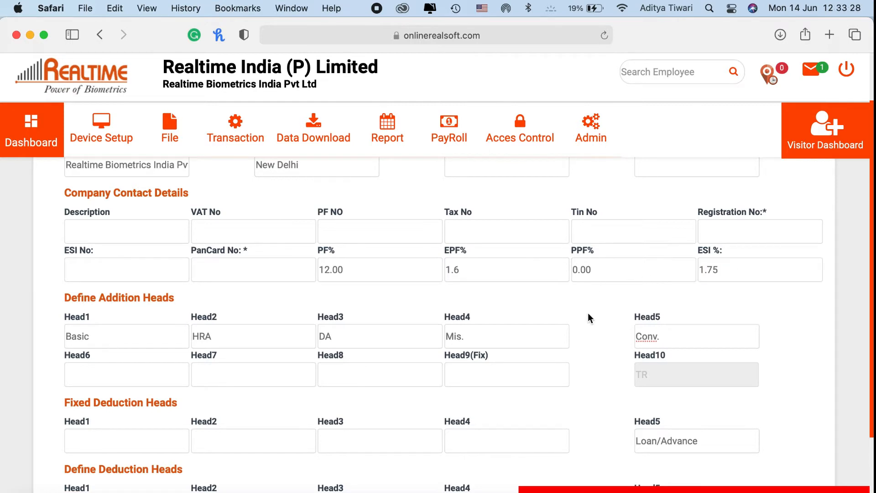
Name the company's fixed deduction Head1 Advance and Head2 Loan
scroll(588, 314, down, 2)
click(91, 346)
text(Af)
text(vanc)
click(242, 346)
text(Loiacn)
key(BackSpace)
key(BackSpace)
key(BackSpace)
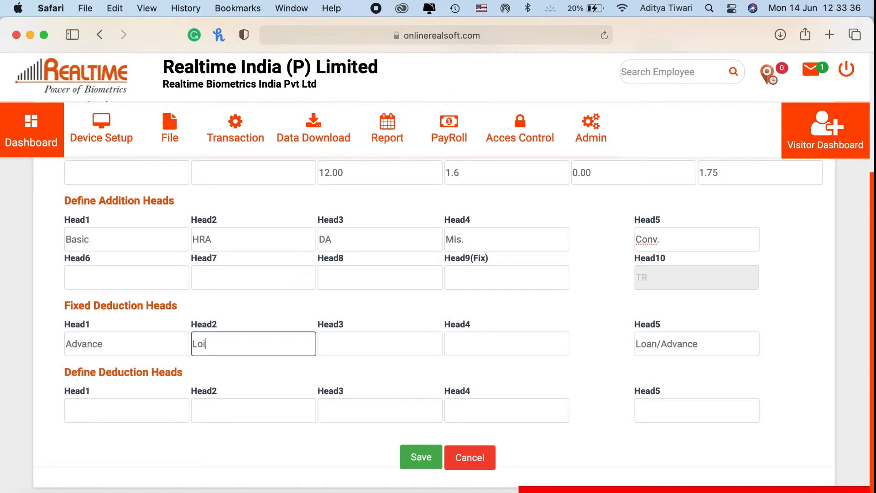
text(an)
Save the edited company details
click(371, 371)
scroll(372, 371, down, 1)
click(425, 456)
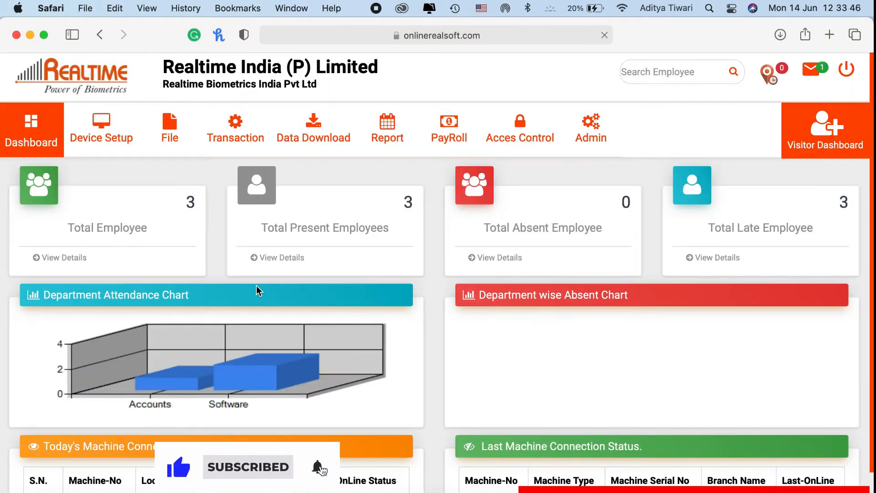
Start a new pay setup entry for the first Software department employee and check the percentages and salary heads
click(450, 119)
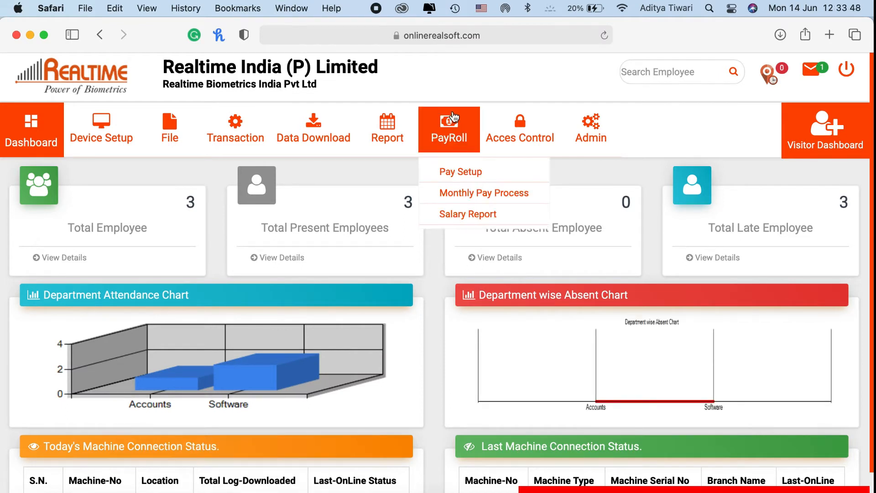
click(451, 177)
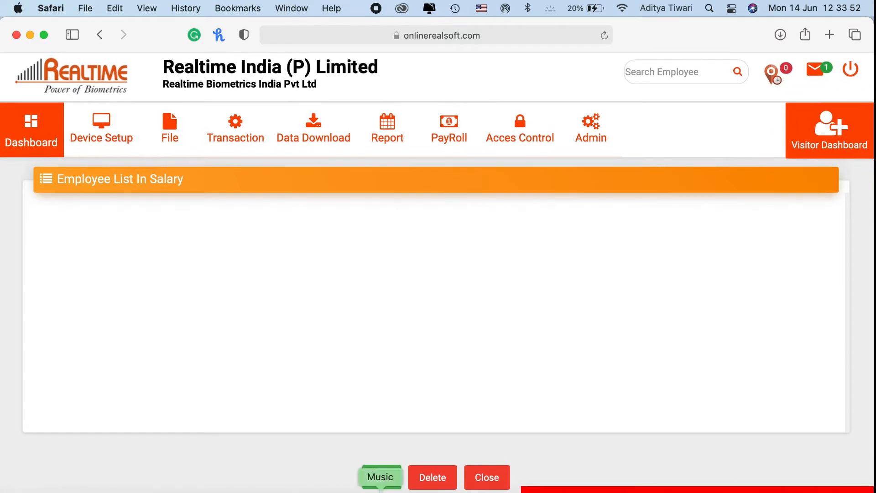
click(382, 477)
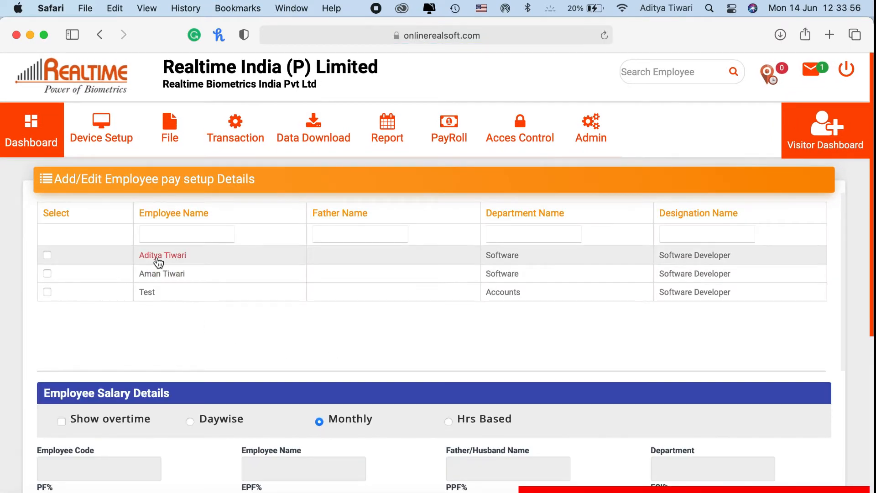
click(158, 258)
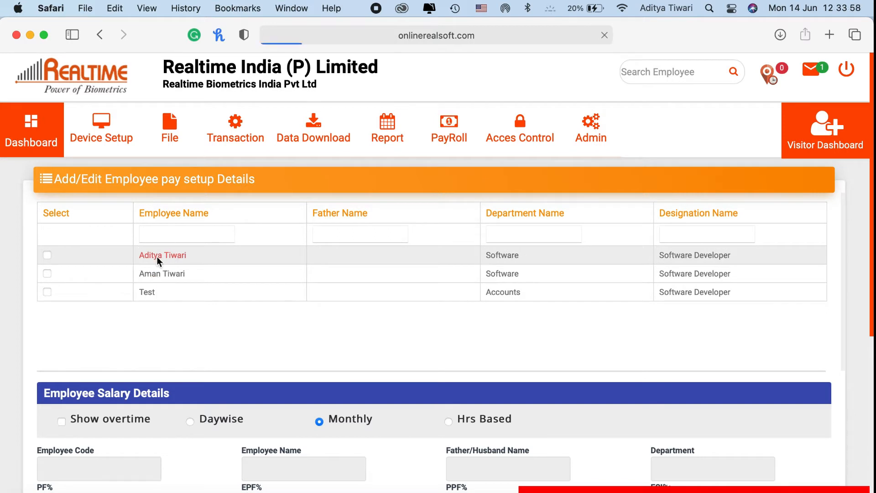
scroll(246, 361, down, 5)
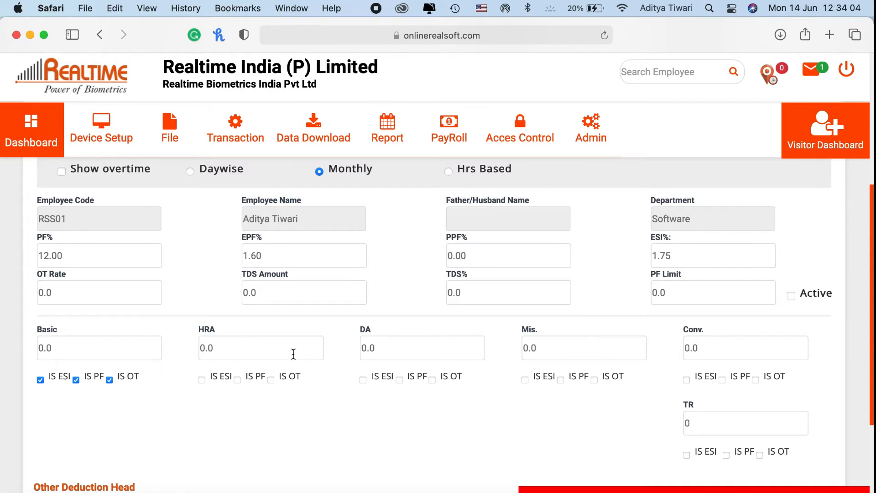
click(275, 256)
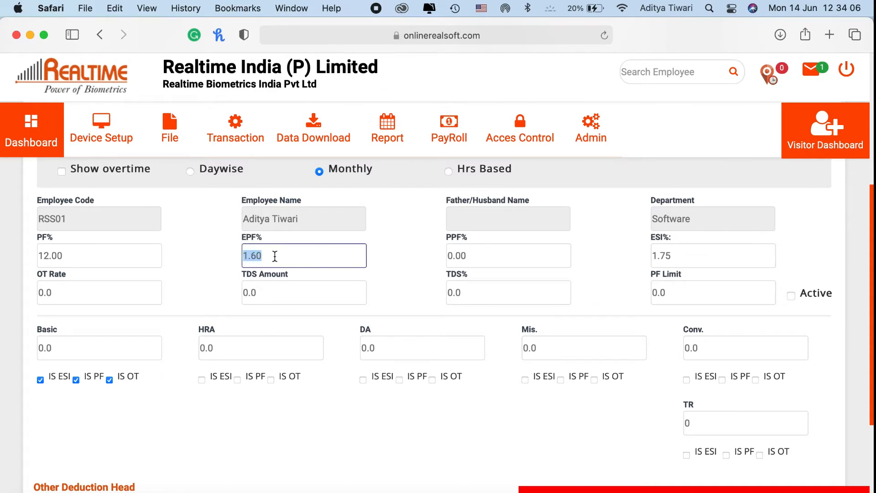
click(483, 256)
click(680, 249)
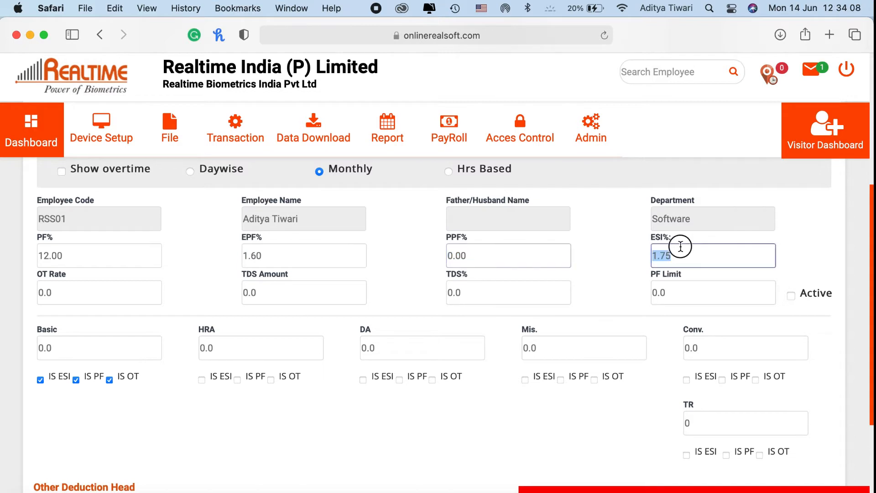
click(85, 255)
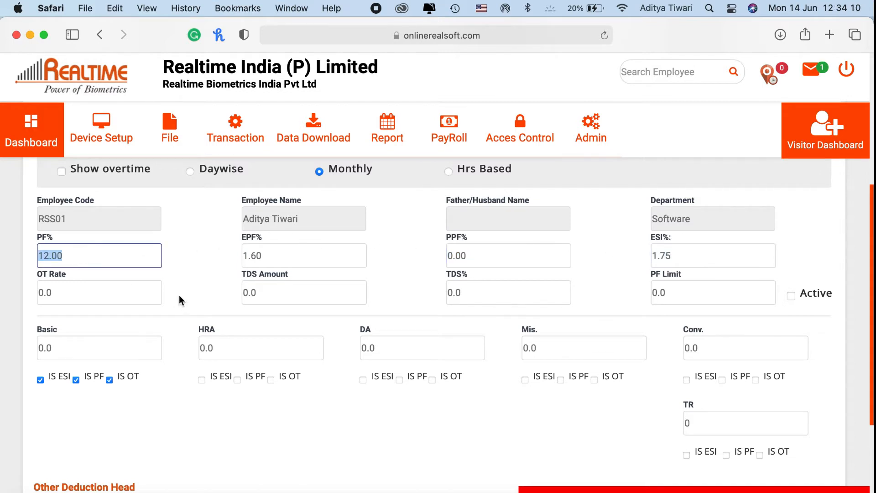
click(215, 292)
Set the employee's Basic salary to 25000 and HRA to 12000
click(42, 349)
key(BackSpace)
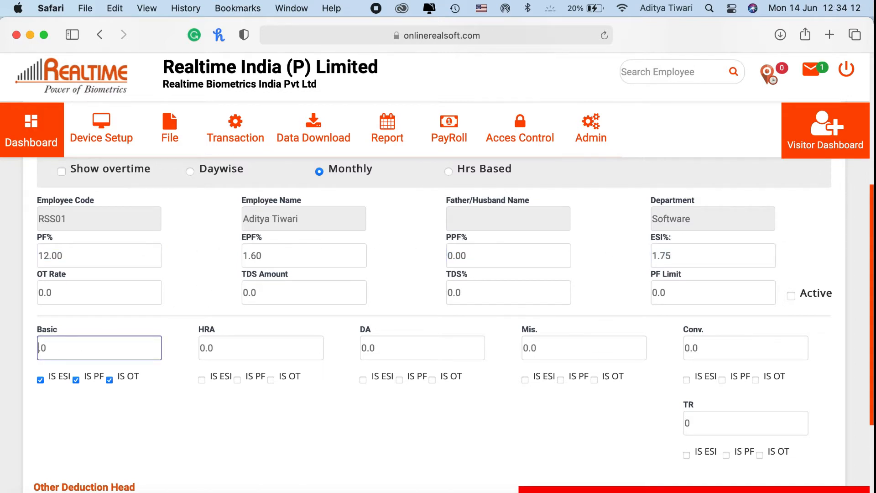
text(25000)
click(204, 347)
key(BackSpace)
text(12000)
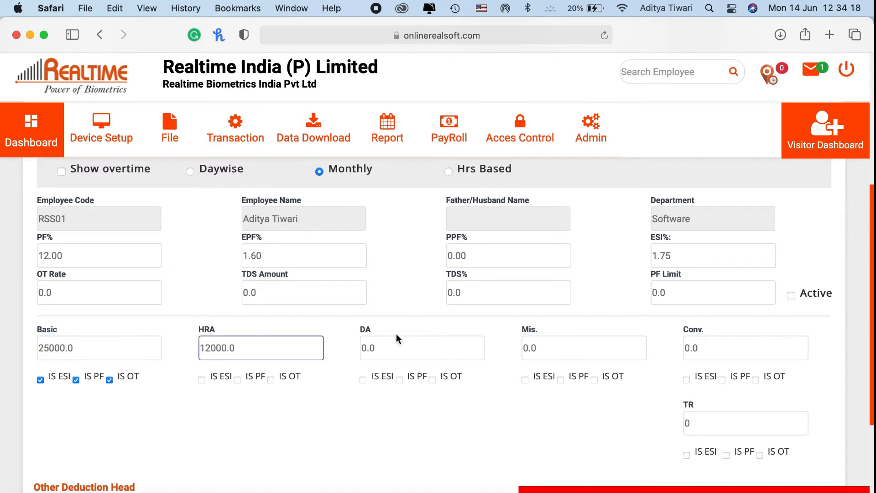
Set the employee's DA to 10000, Mis. to 1000 and Conv. to 3000
click(365, 348)
key(BackSpace)
text(10000)
click(529, 349)
key(BackSpace)
text(1000)
click(686, 346)
key(BackSpace)
text(3000)
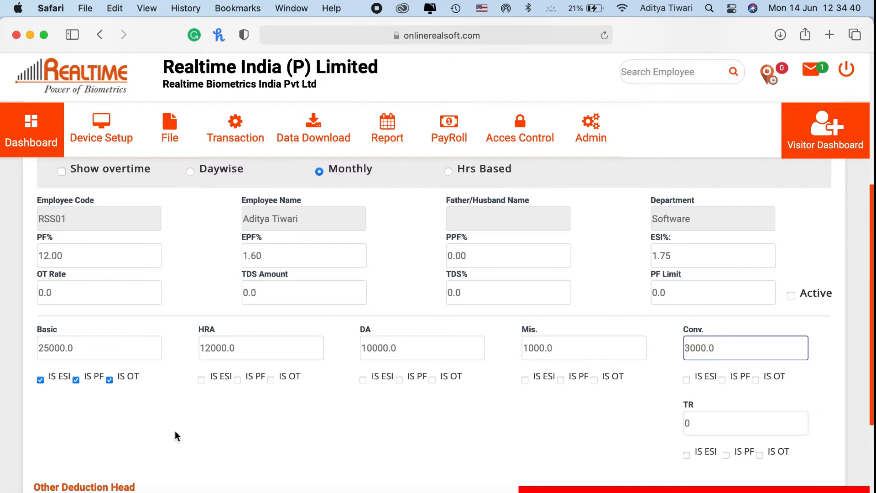
Set the employee's fixed deductions to 100 for Advance and 50 for Loan
scroll(177, 436, down, 3)
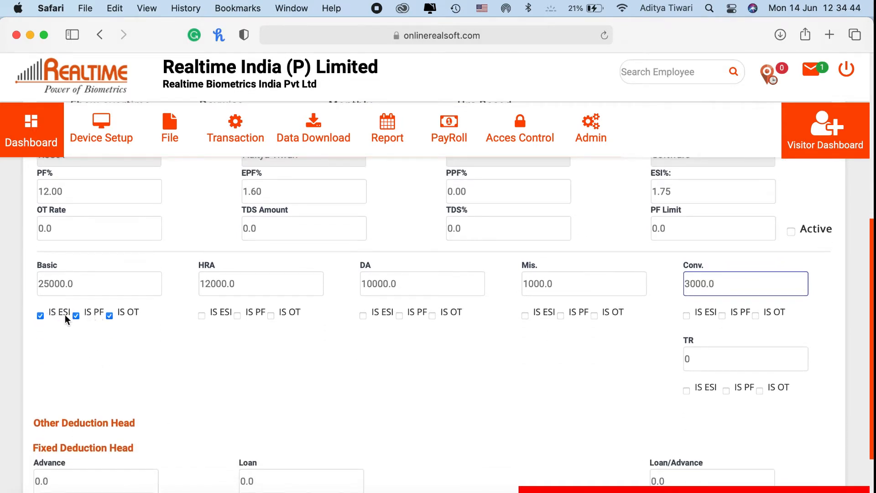
scroll(171, 342, down, 2)
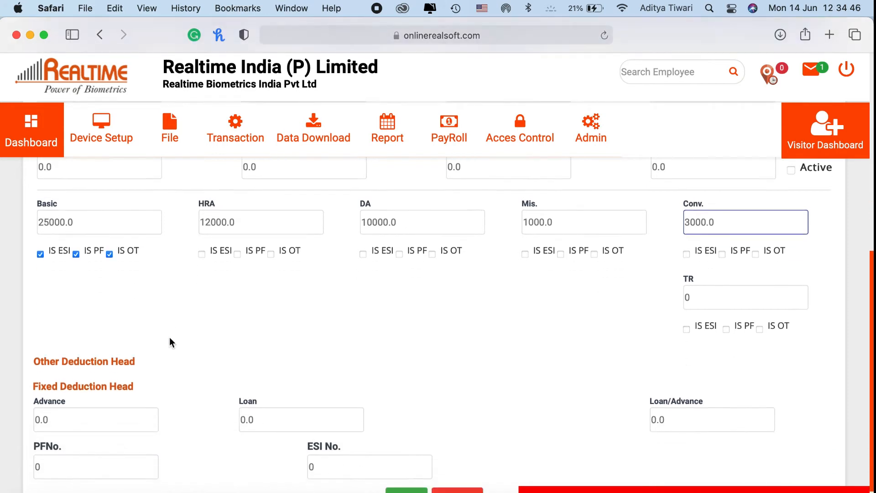
scroll(171, 342, down, 2)
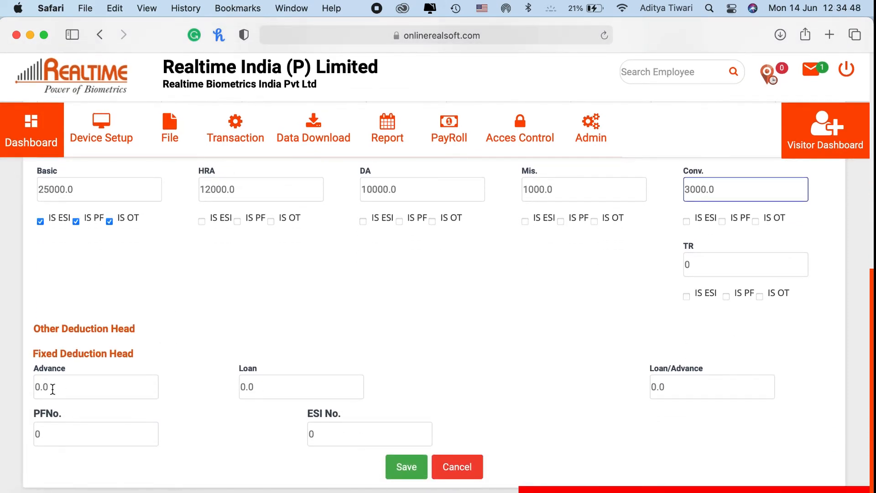
click(39, 387)
key(BackSpace)
text(100)
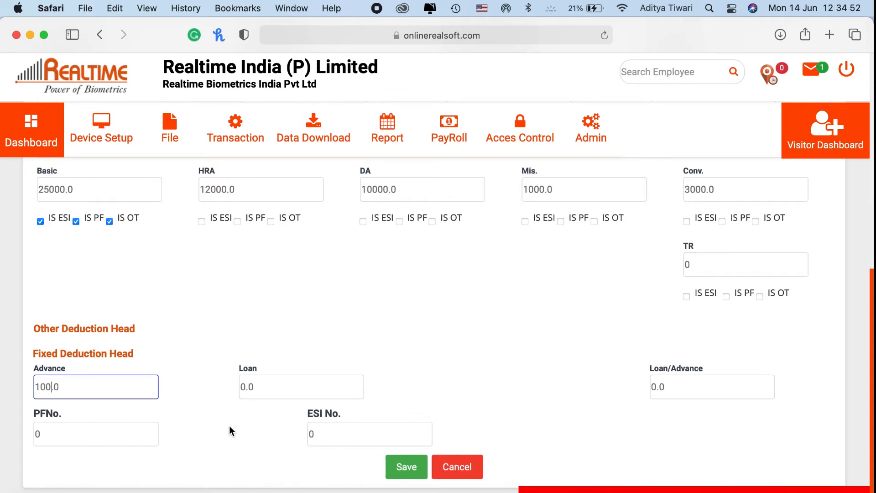
click(248, 387)
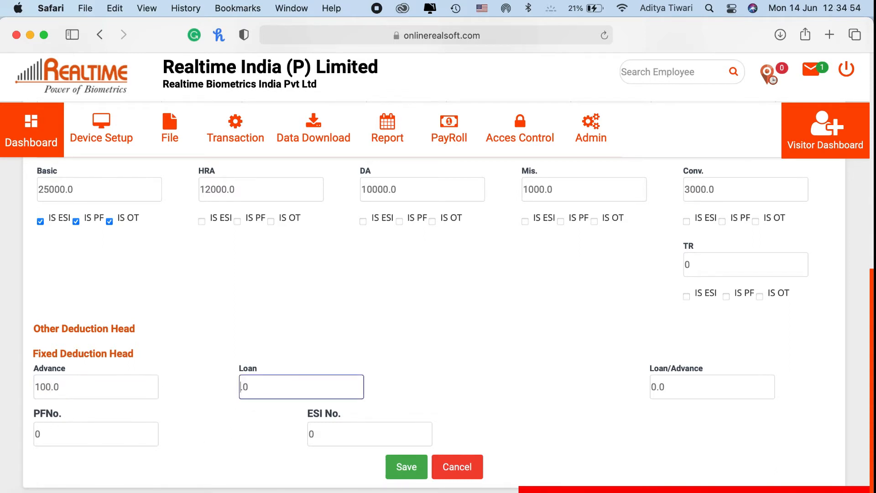
text(50)
click(515, 346)
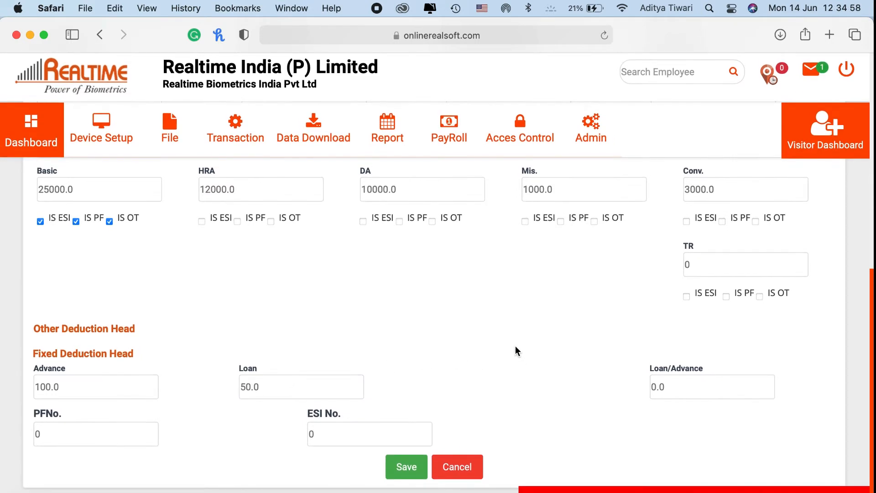
Enter the employee's PF number and ESI number, and save the pay setup
click(70, 438)
text(P)
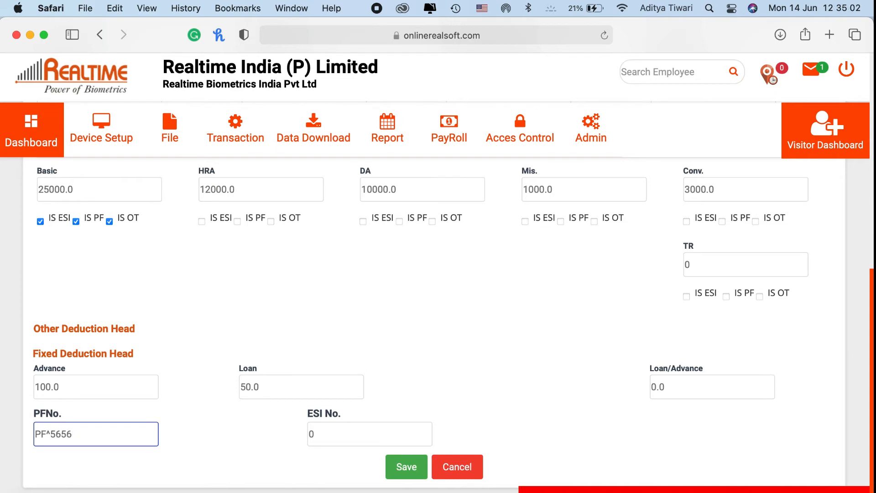
text(Fhh665)
click(351, 437)
text(PSI765765675)
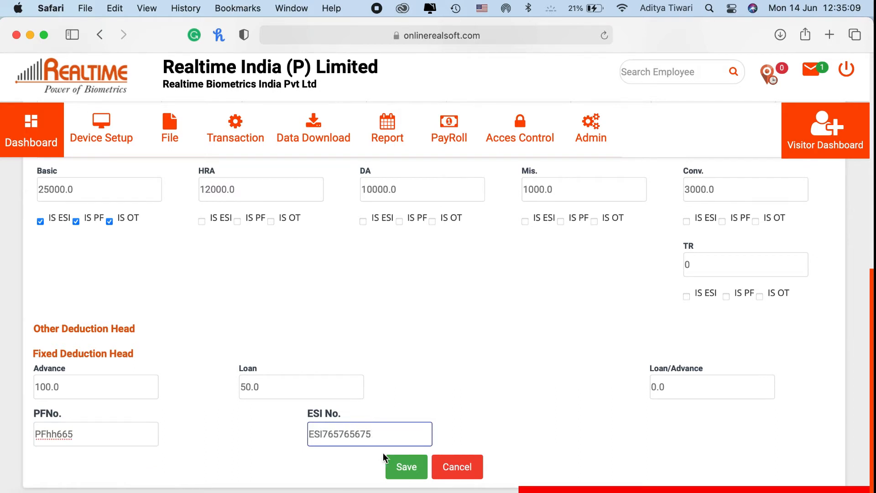
click(402, 467)
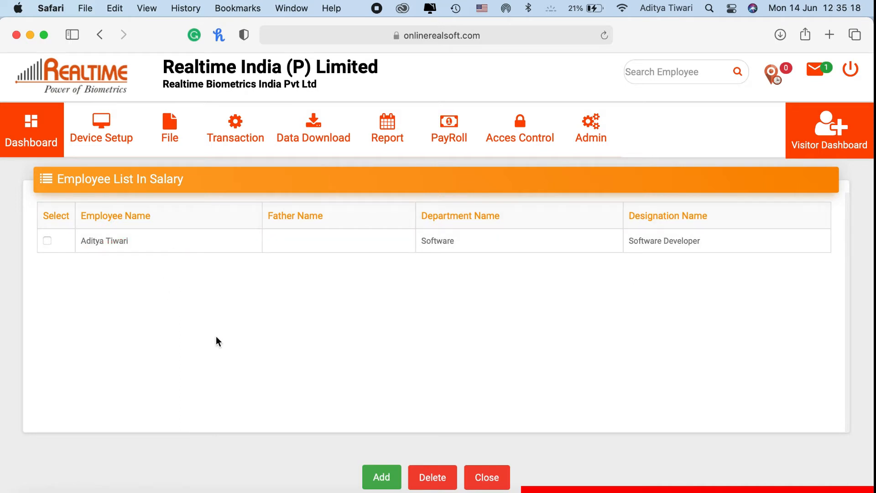
click(381, 476)
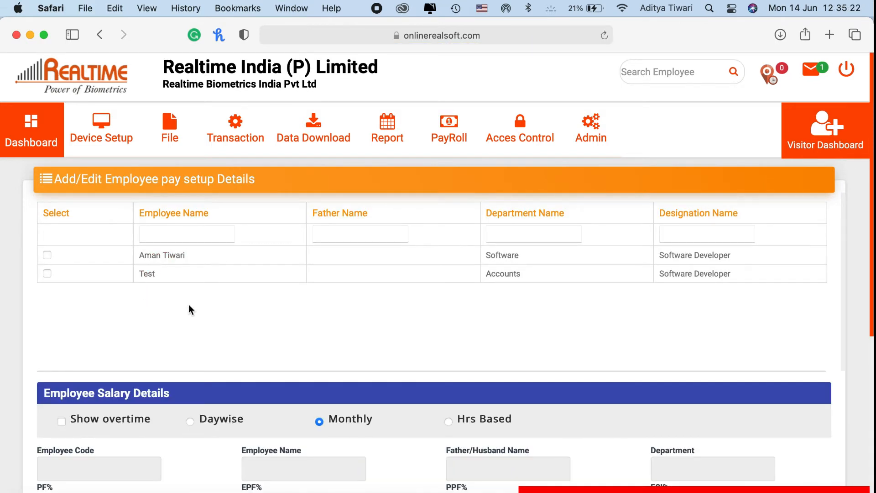
click(13, 122)
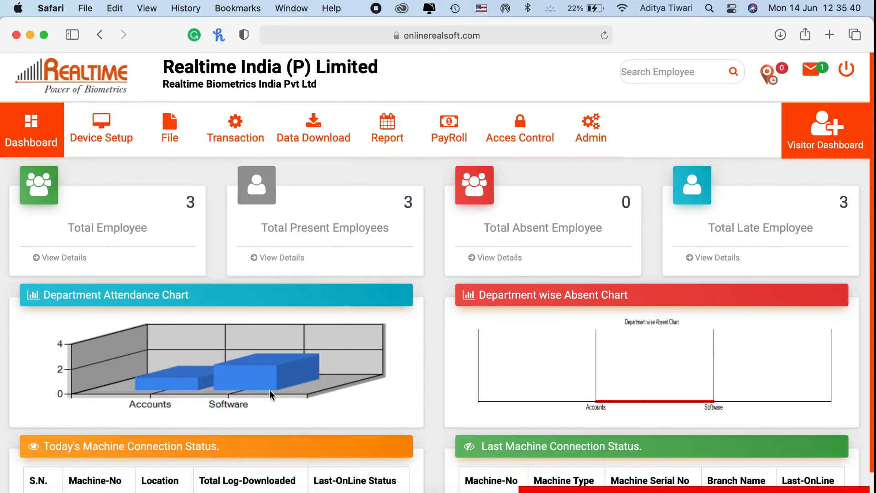
Generate the monthly attendance report from 01/06/2021 to 30/06/2021 for all employees and review their daily attendance and paid days
mouse_move(242, 137)
mouse_move(387, 137)
click(395, 214)
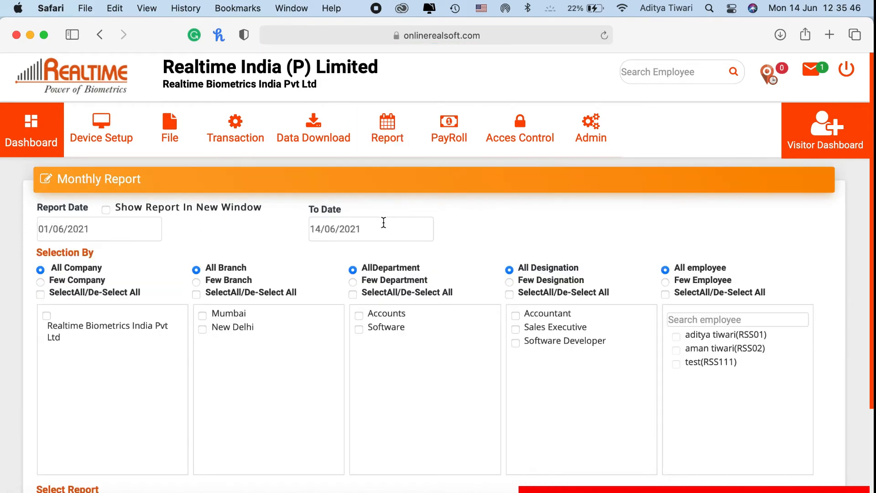
click(384, 226)
click(371, 324)
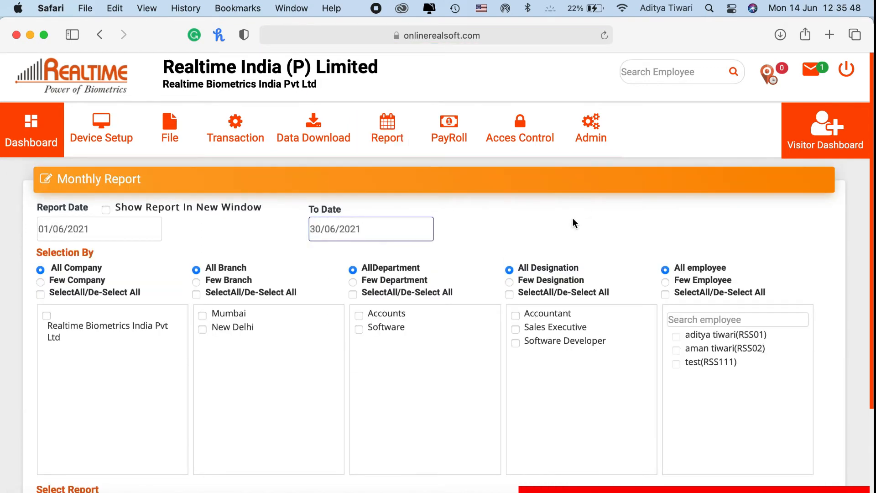
scroll(570, 219, down, 5)
click(396, 461)
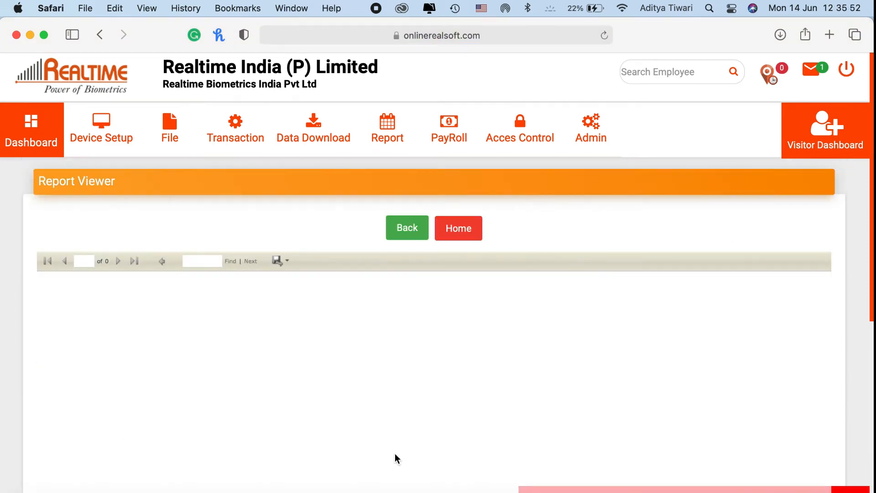
scroll(440, 413, down, 5)
scroll(440, 413, up, 5)
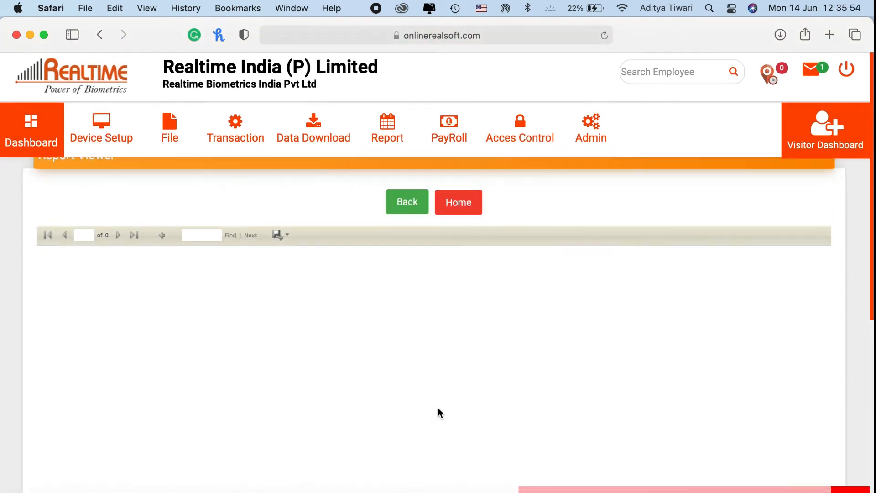
scroll(440, 414, down, 4)
scroll(439, 412, down, 1)
scroll(440, 412, up, 2)
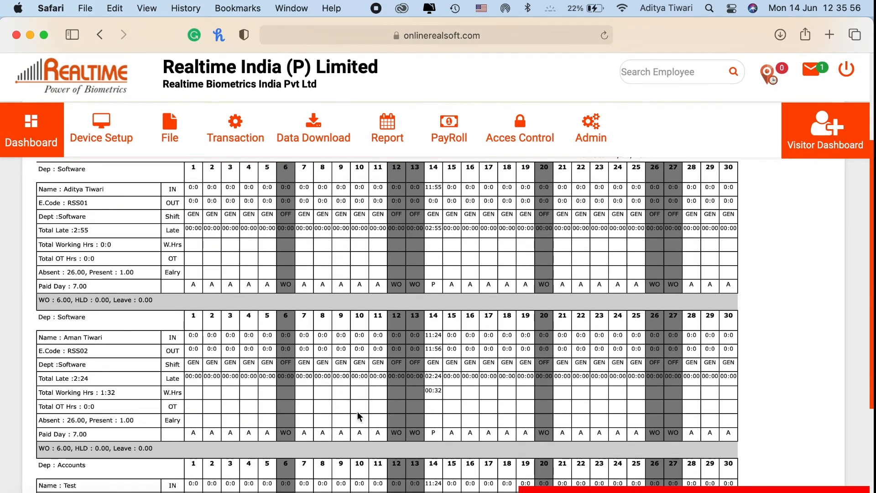
scroll(481, 333, up, 2)
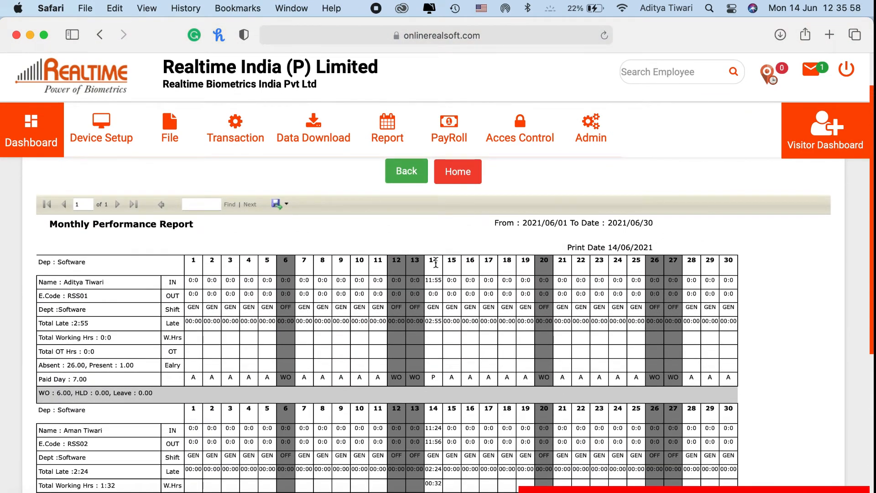
click(19, 132)
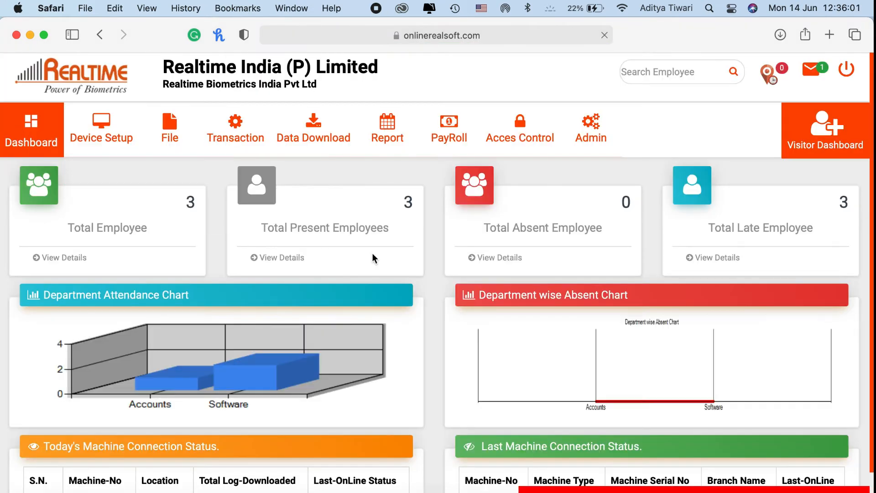
Run the monthly salary process for all employees for the month 01/06/2021
mouse_move(458, 150)
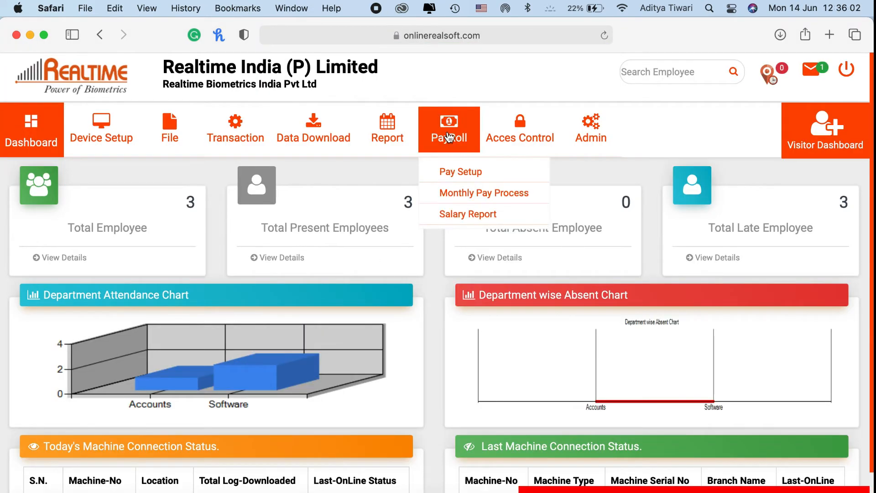
click(473, 197)
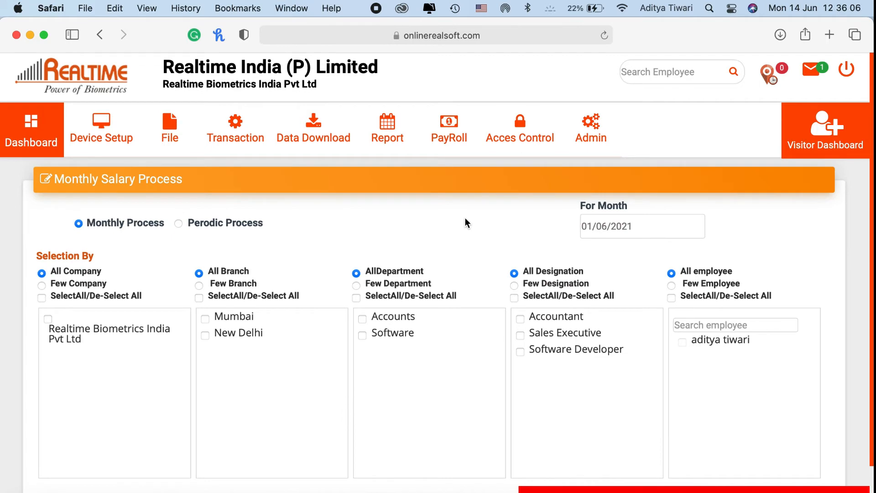
click(638, 220)
click(449, 225)
scroll(449, 225, down, 2)
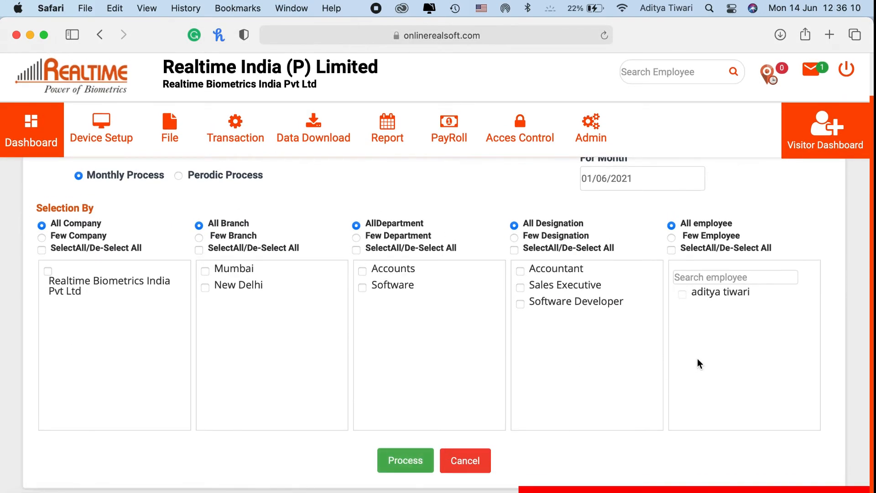
drag(758, 293, 692, 294)
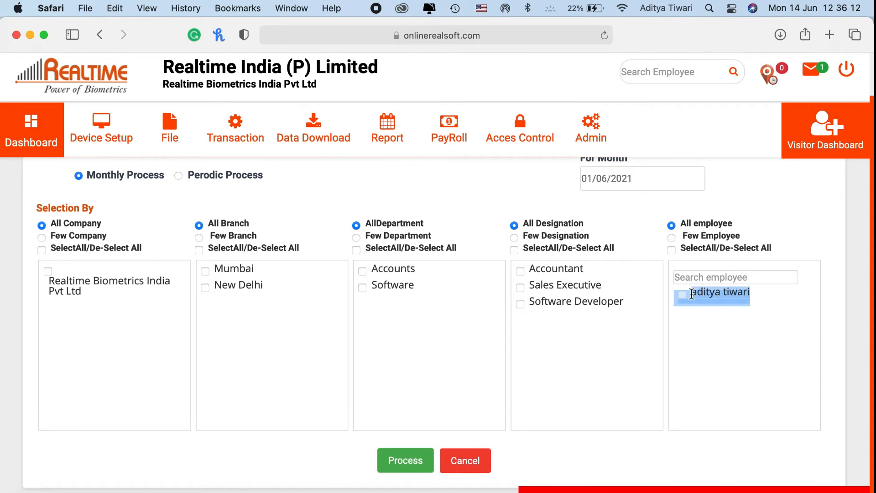
click(692, 294)
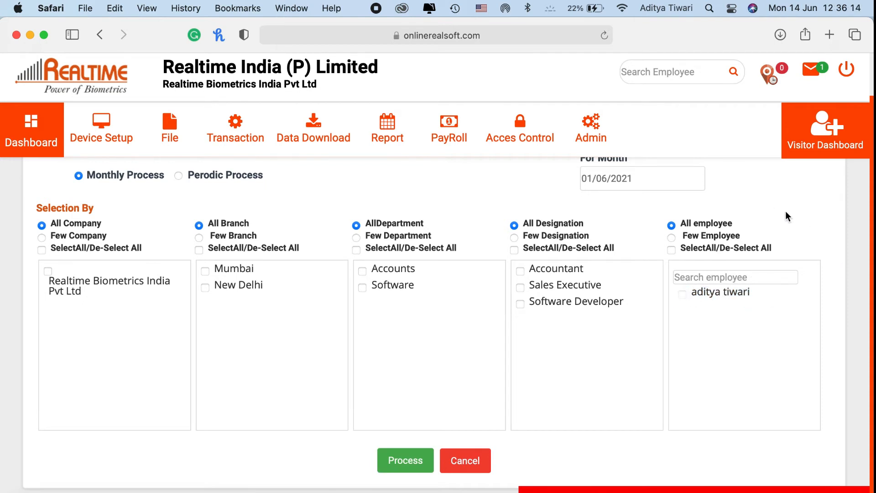
click(404, 459)
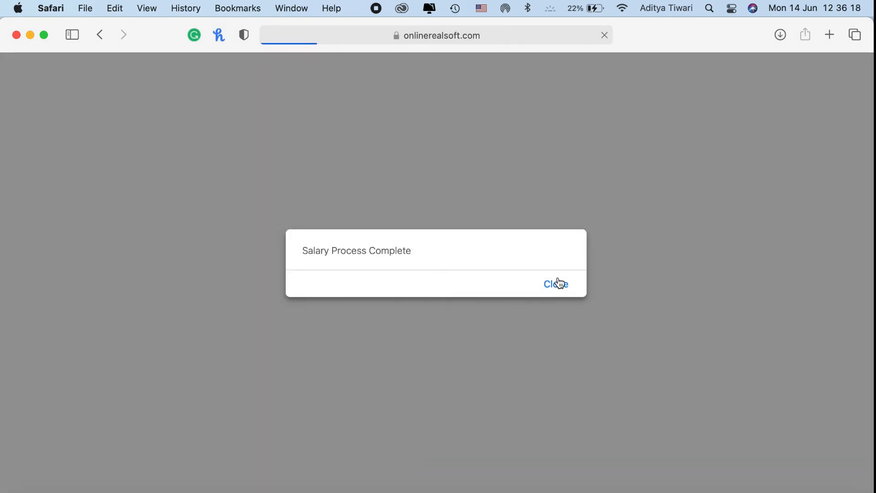
click(556, 285)
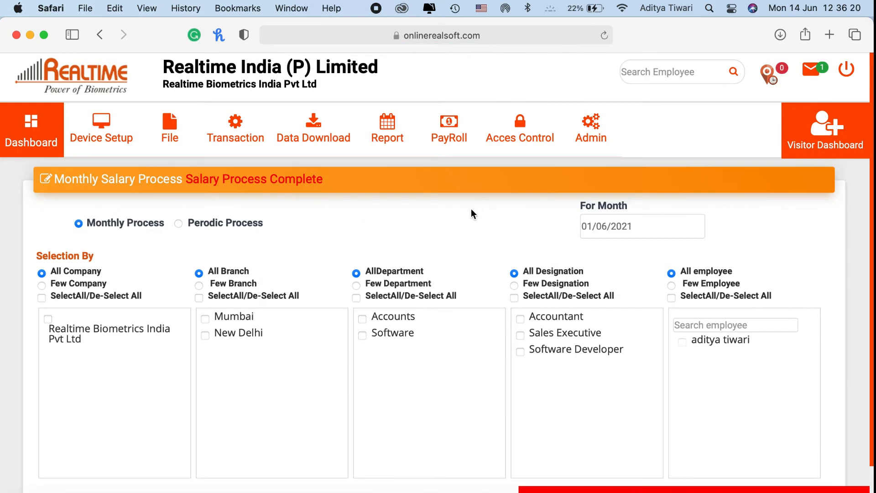
Generate the Pay-Slip salary report for 06/2021 for all employees and review its earnings and deductions
mouse_move(452, 135)
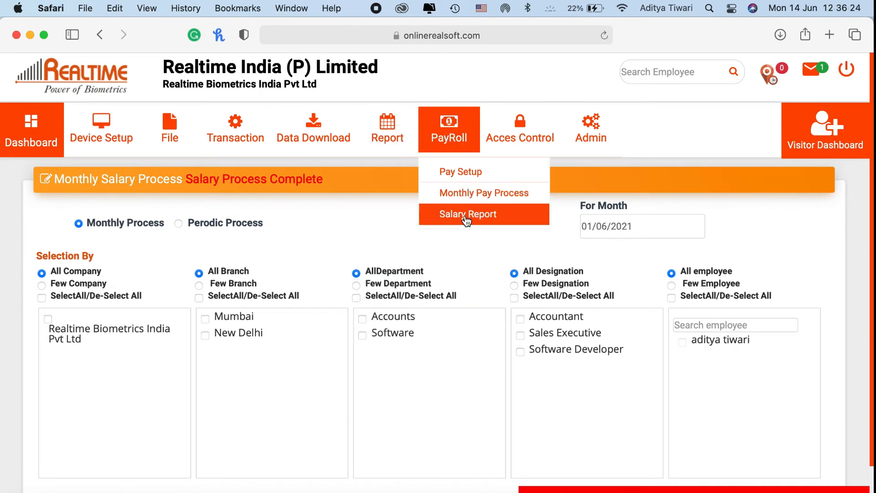
click(466, 218)
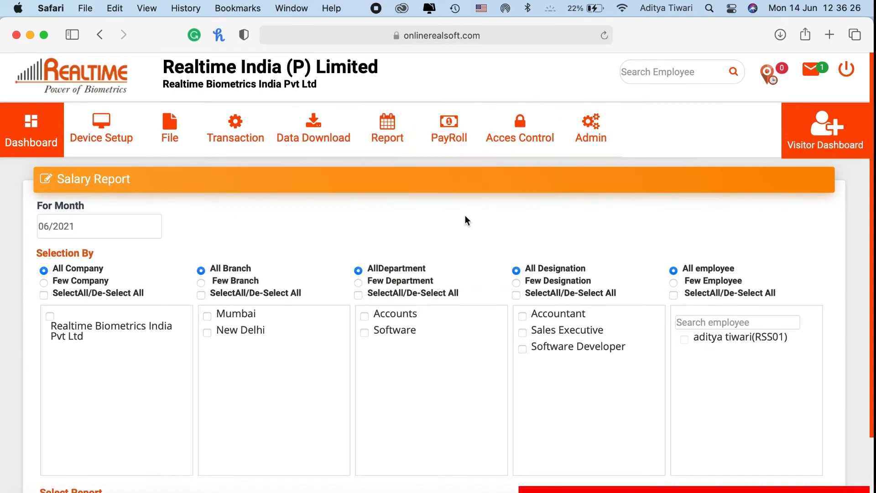
scroll(465, 216, down, 3)
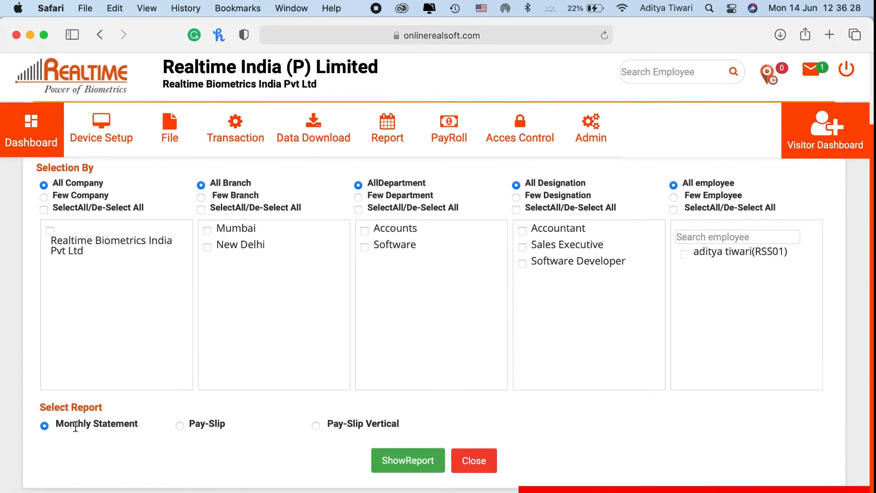
triple_click(68, 426)
double_click(216, 422)
click(364, 421)
triple_click(364, 422)
click(289, 436)
click(180, 425)
click(408, 469)
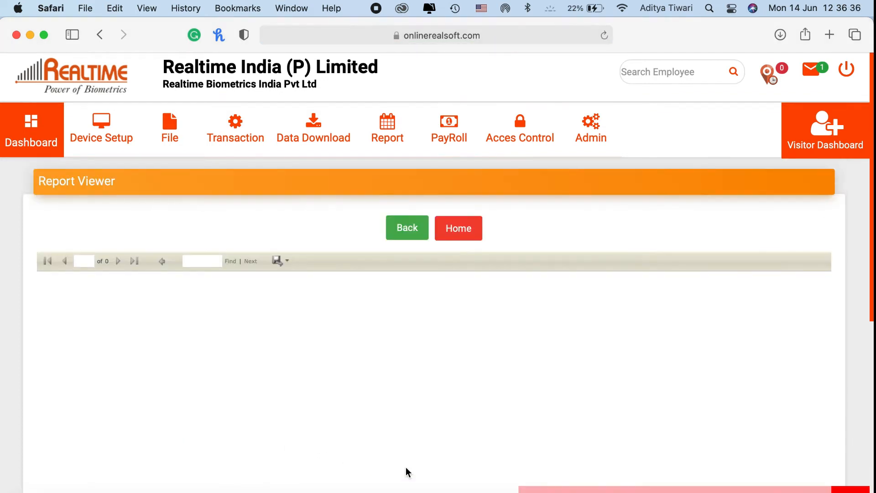
scroll(440, 408, down, 3)
scroll(440, 407, up, 2)
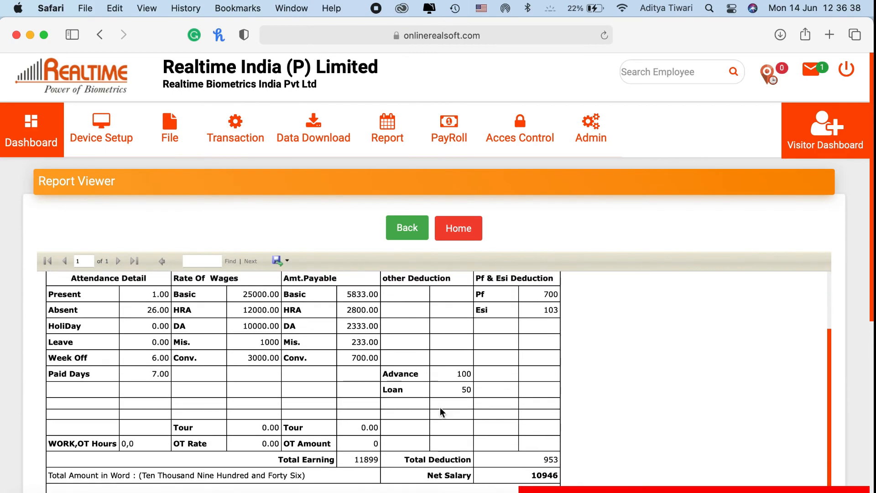
Examine the pay slip's header details: company name, employee code, employee name and department
key(super+minus)
scroll(440, 407, up, 3)
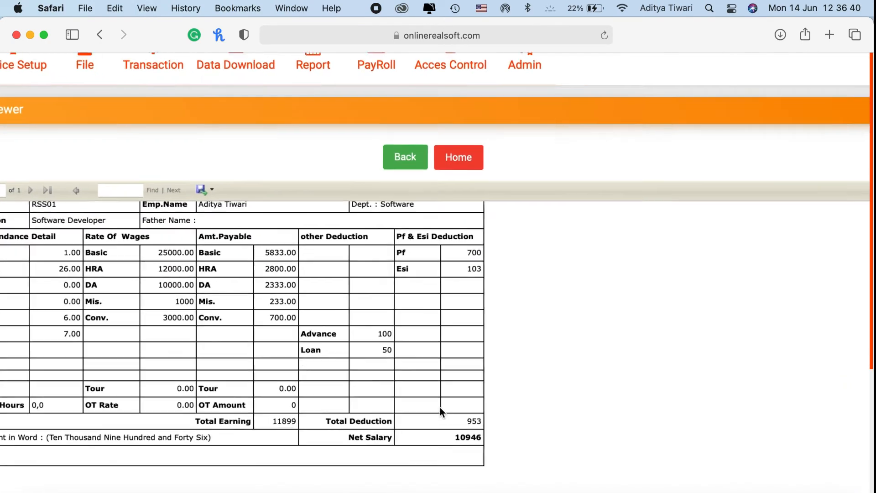
scroll(440, 408, down, 3)
scroll(440, 407, up, 2)
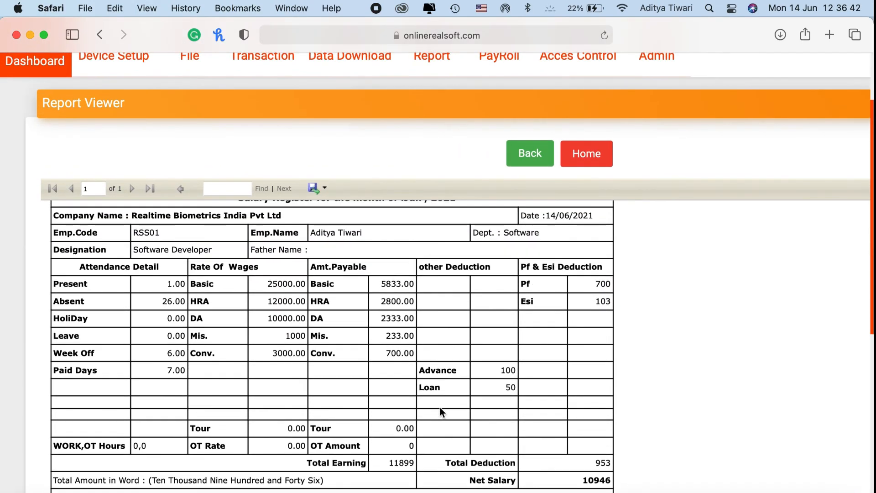
key(super+minus)
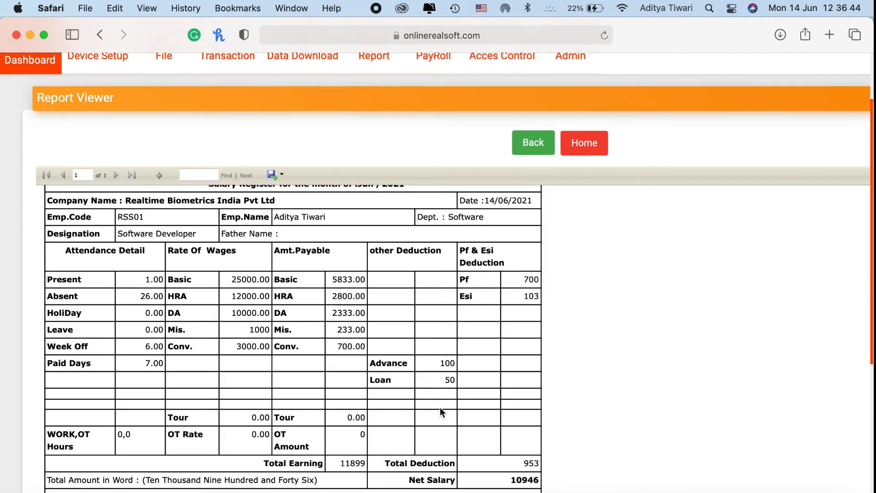
scroll(440, 407, up, 1)
scroll(440, 407, down, 1)
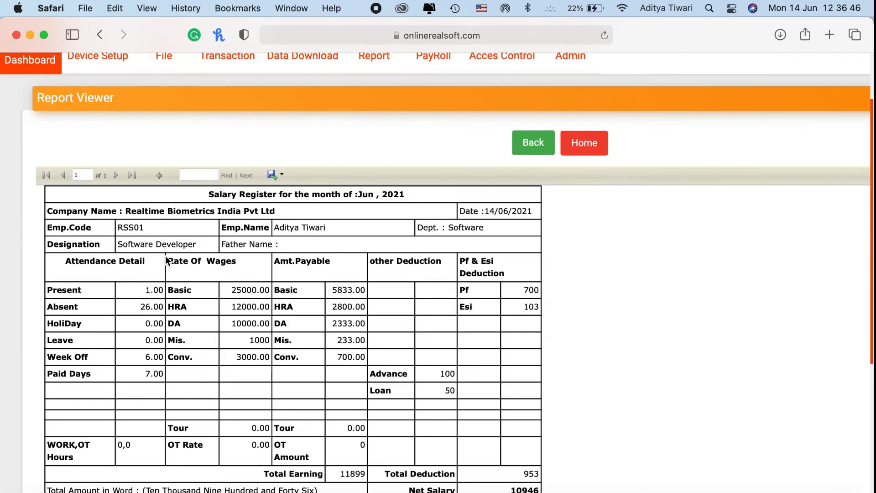
triple_click(130, 210)
click(133, 228)
triple_click(134, 228)
triple_click(293, 227)
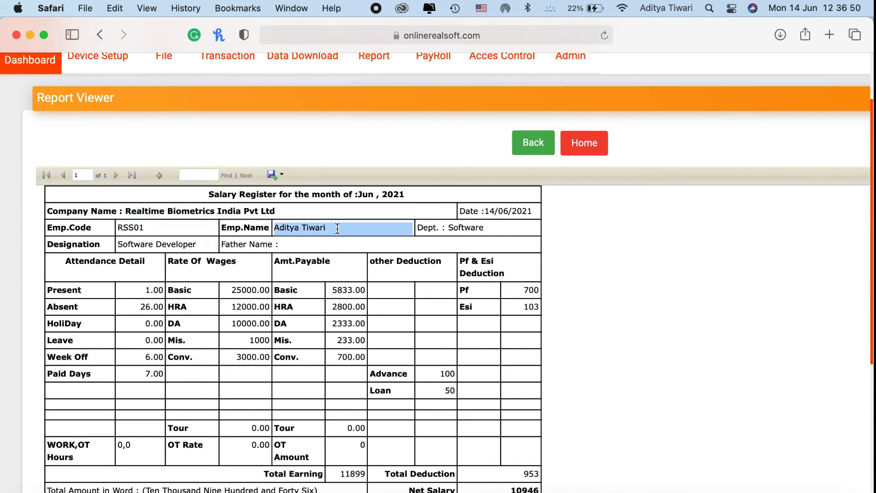
double_click(466, 224)
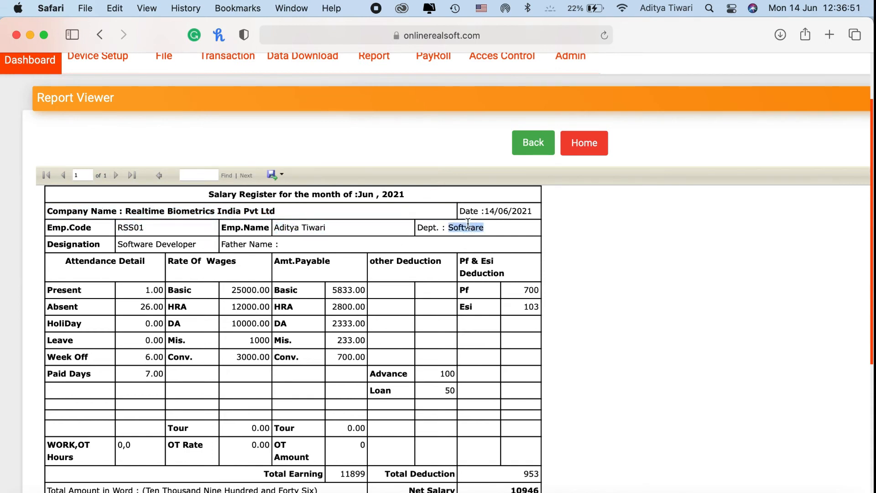
Check the pay slip's attendance details: present, absent, holiday, week-off and paid days
triple_click(146, 290)
triple_click(145, 310)
click(147, 327)
triple_click(151, 355)
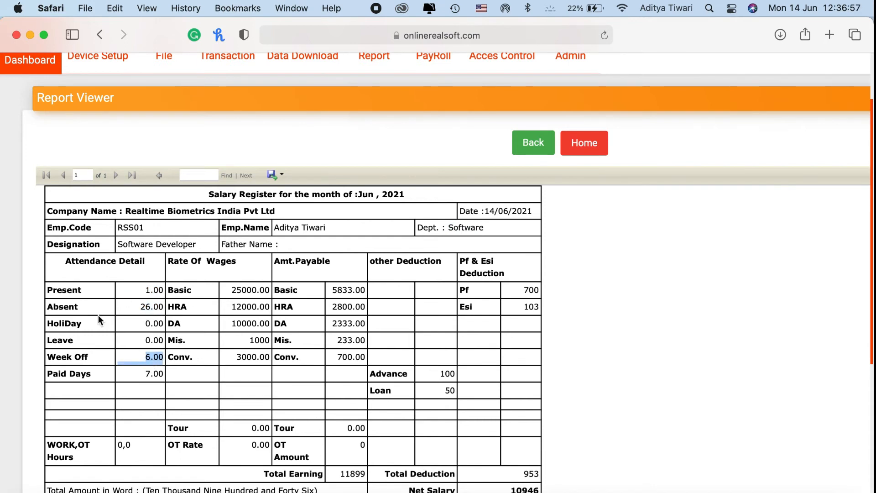
triple_click(147, 374)
drag(147, 373, 175, 370)
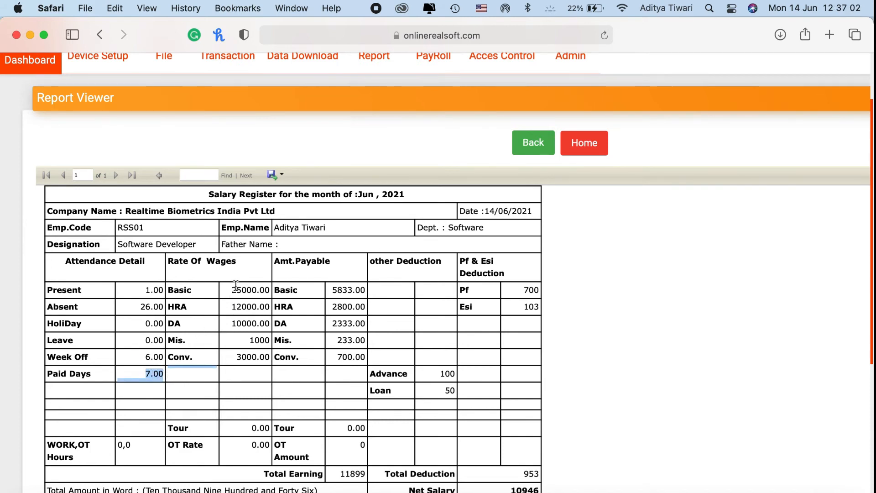
Compare the pay slip's full wage rates from Basic to Conv. with the amounts payable for the paid days
drag(232, 286, 257, 357)
double_click(255, 356)
click(173, 288)
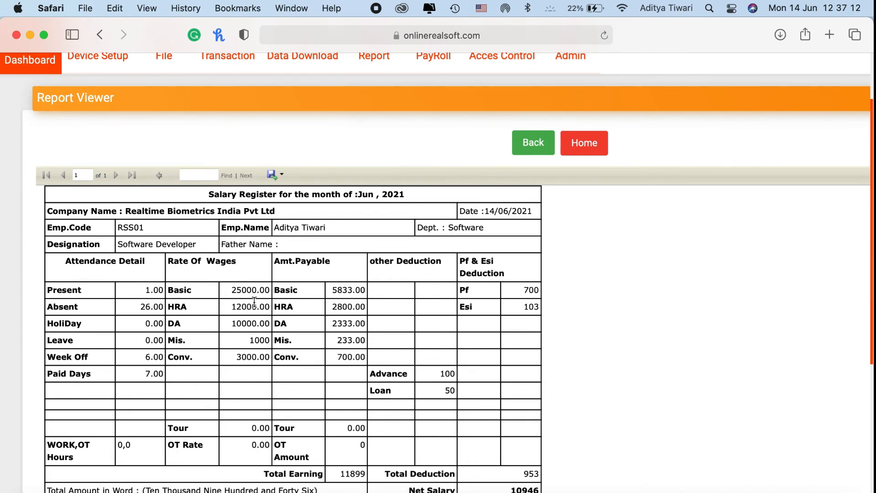
double_click(352, 291)
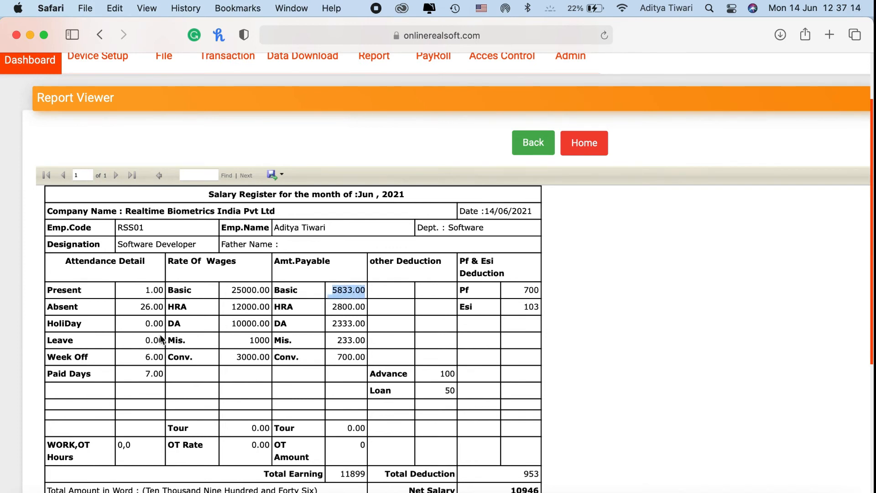
double_click(150, 374)
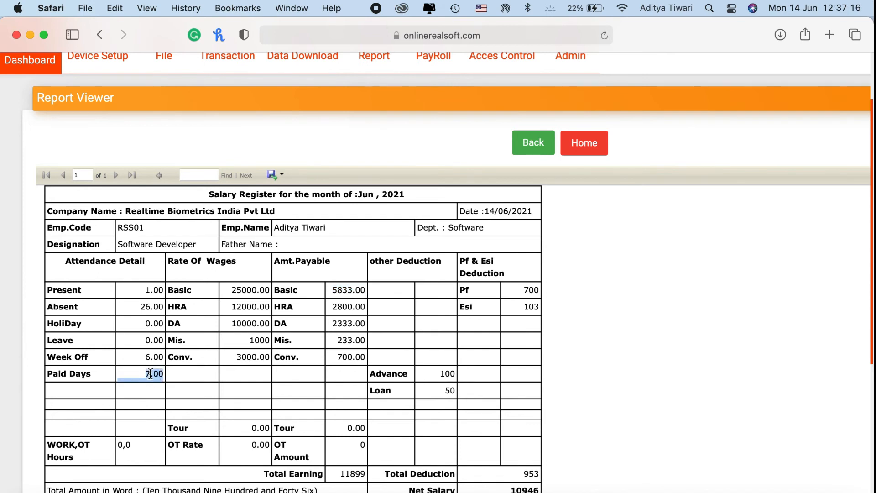
double_click(342, 290)
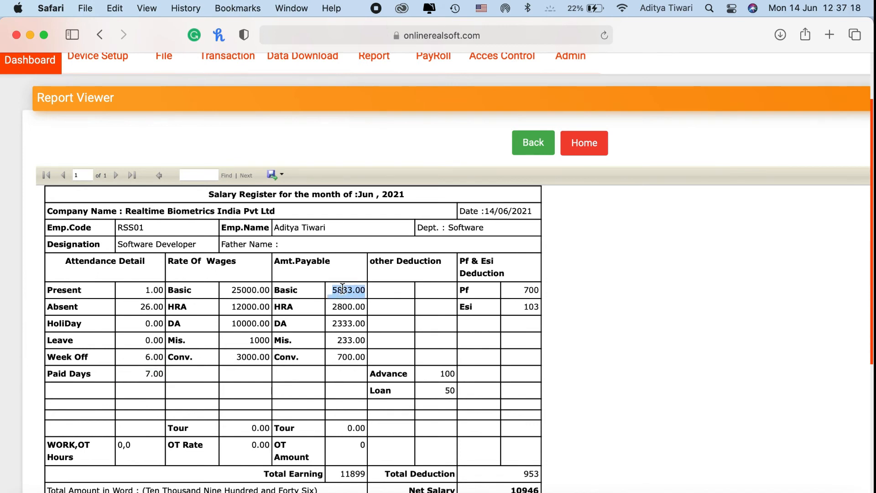
double_click(343, 306)
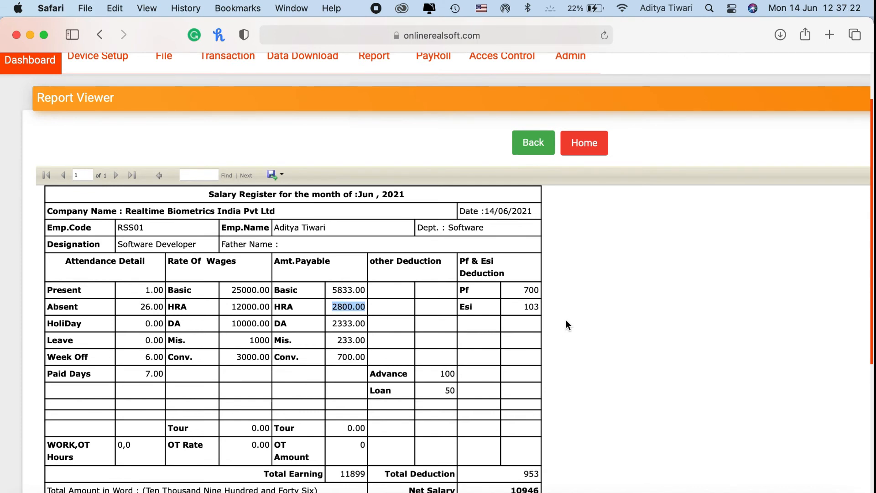
Verify the PF deduction by calculating 5833.00*12/100 from the payable Basic in Spotlight, and check the ESI entry
double_click(534, 289)
double_click(343, 290)
key(super+c)
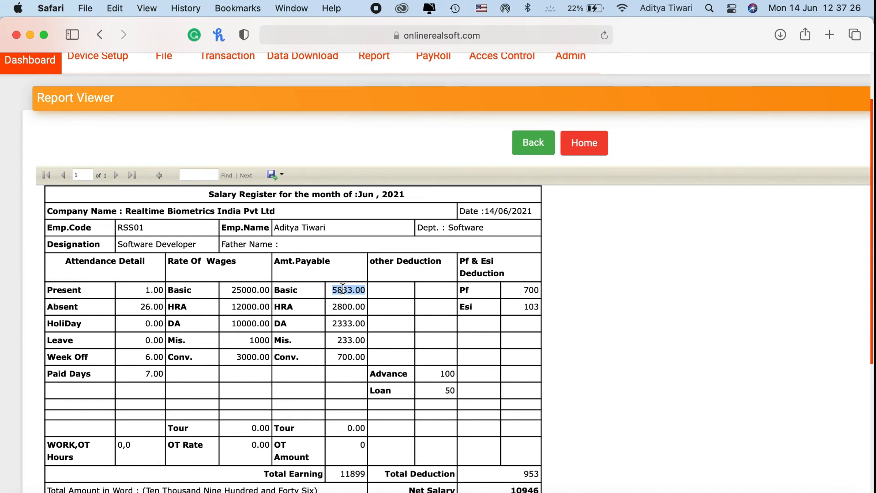
key(super+space)
key(super+v)
text(*12/100)
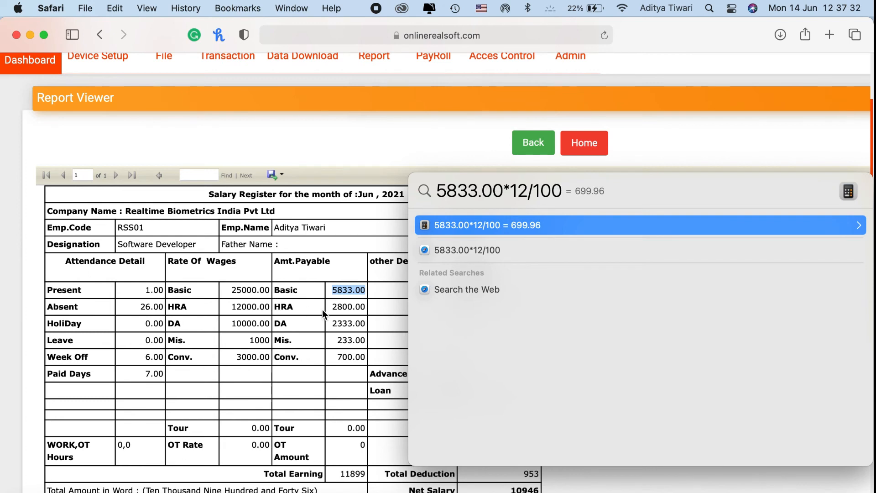
key(Escape)
double_click(526, 290)
double_click(473, 310)
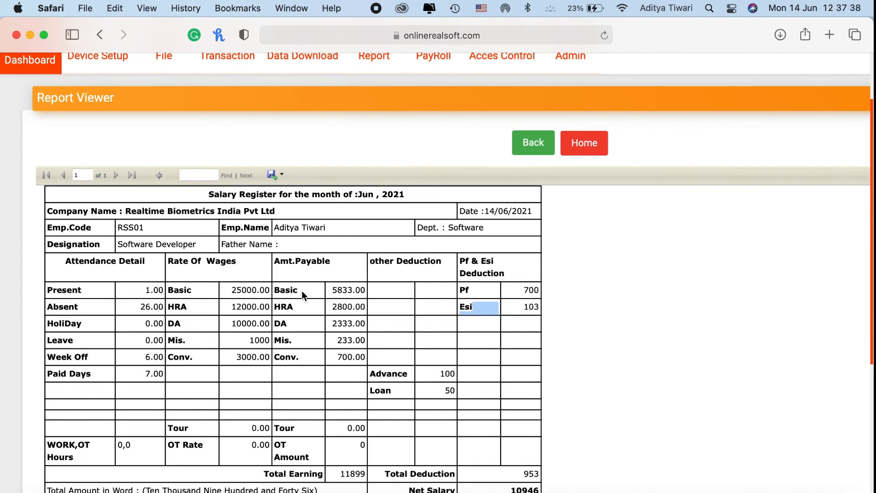
Review the pay slip's total earning, total deduction and resulting net salary
scroll(354, 321, down, 3)
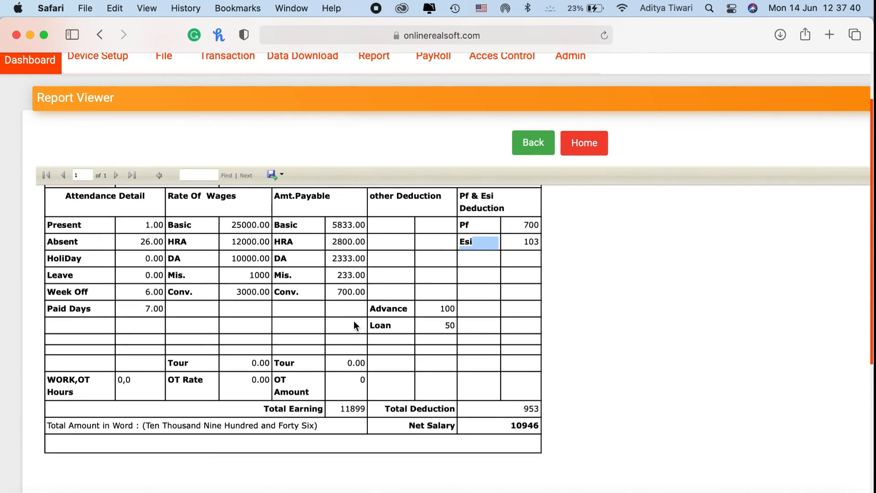
double_click(353, 404)
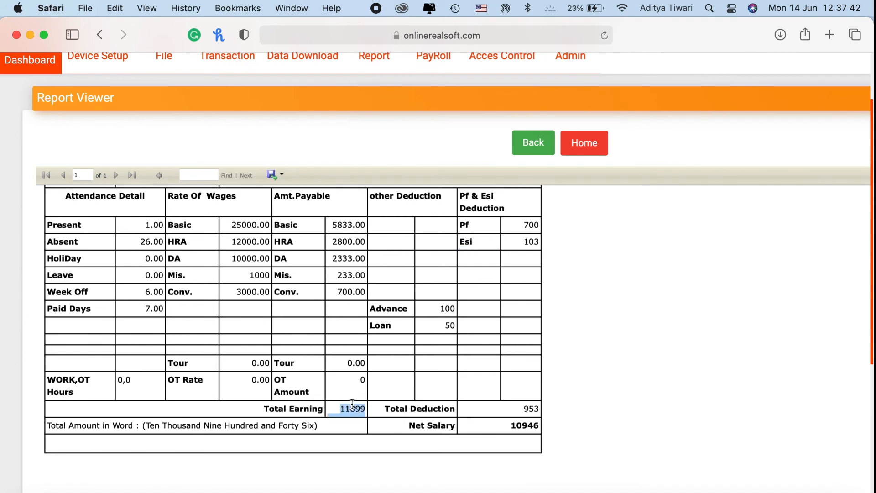
double_click(530, 409)
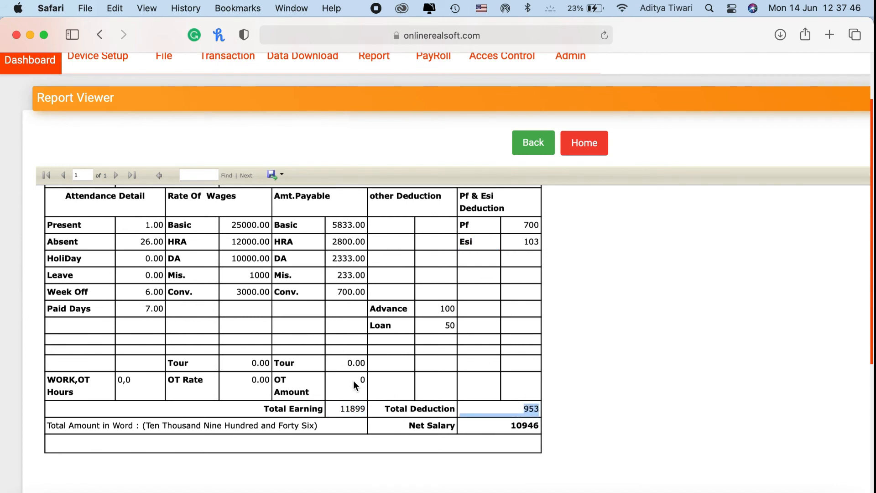
double_click(351, 408)
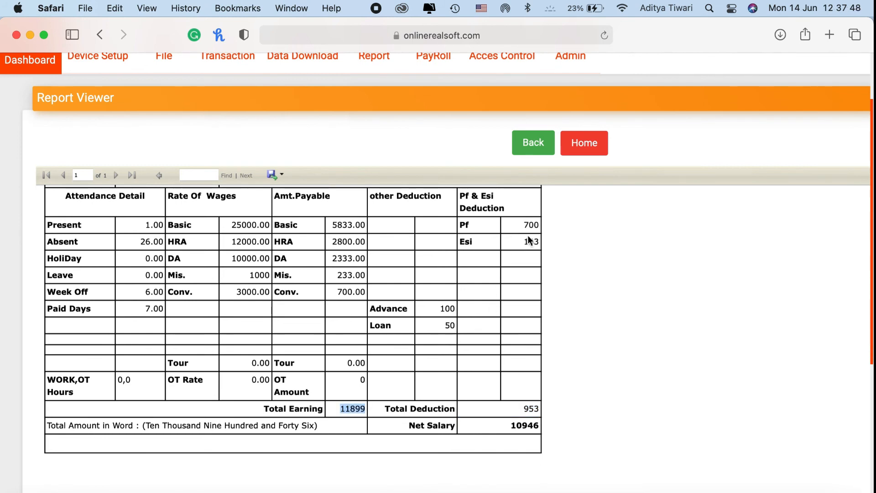
double_click(530, 409)
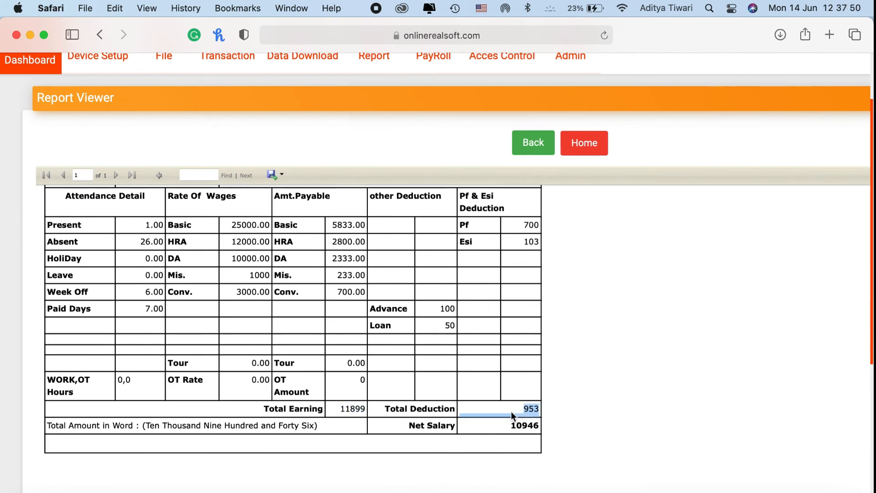
click(425, 429)
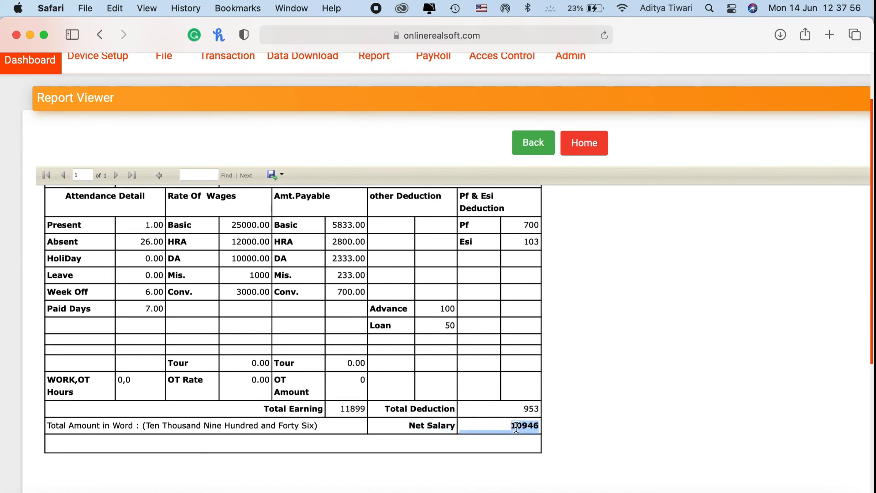
Export the June 2021 pay slip as a PDF, view the file in Preview and close Preview
scroll(516, 427, up, 3)
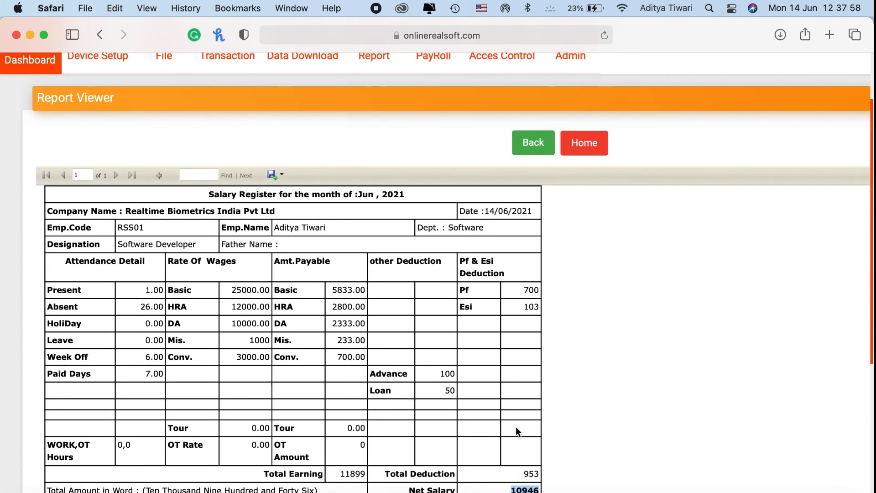
scroll(519, 431, right, 2)
scroll(518, 431, left, 2)
click(279, 180)
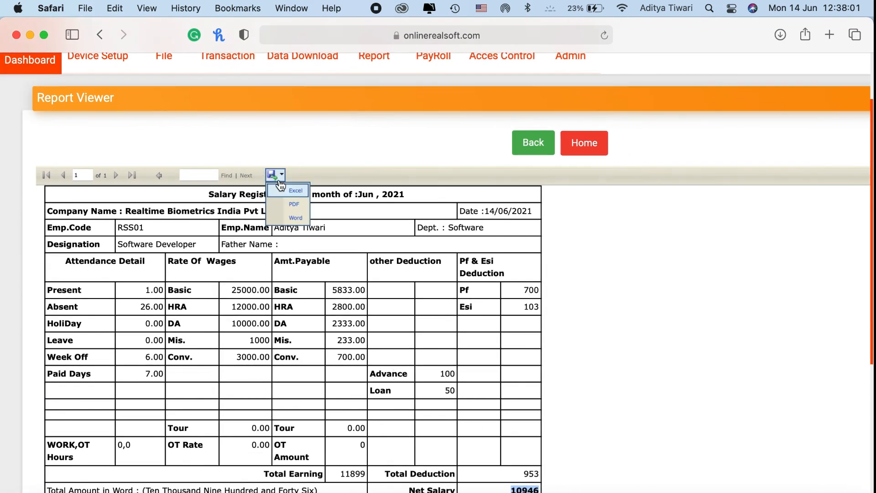
click(288, 208)
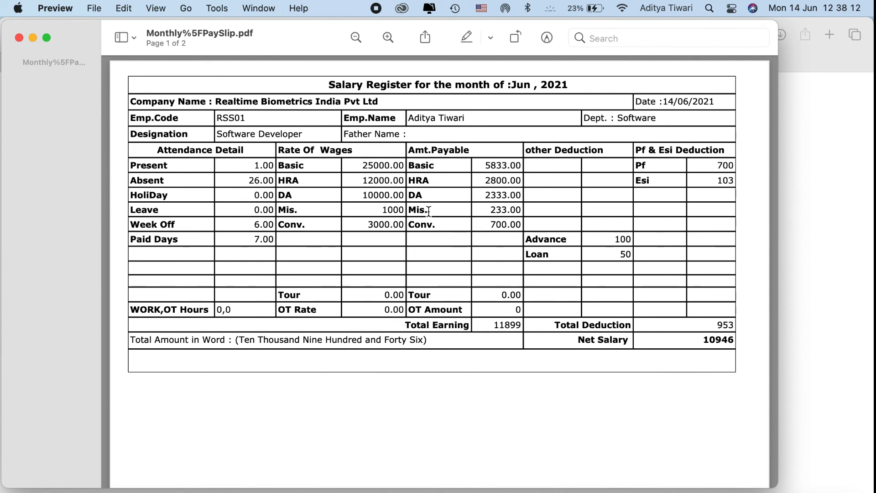
key(super+q)
Switch back to the Realtime India (P) Limited page in Safari and return to the dashboard
click(289, 64)
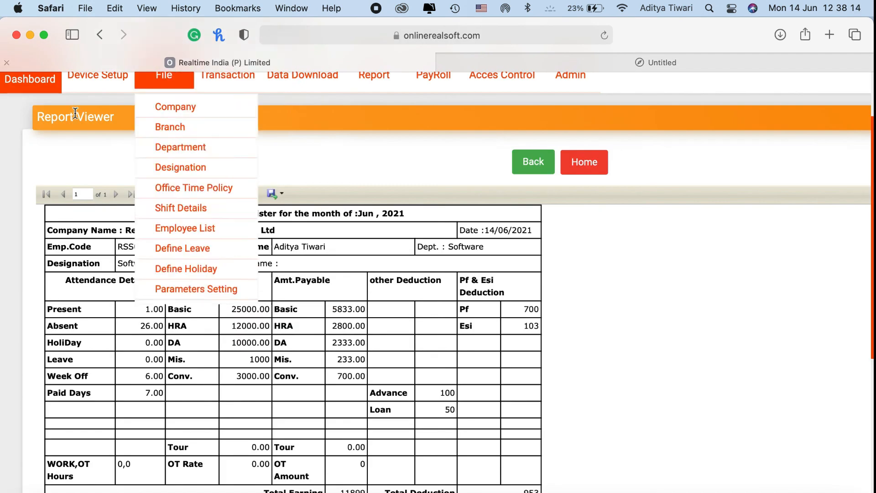
key(super+minus)
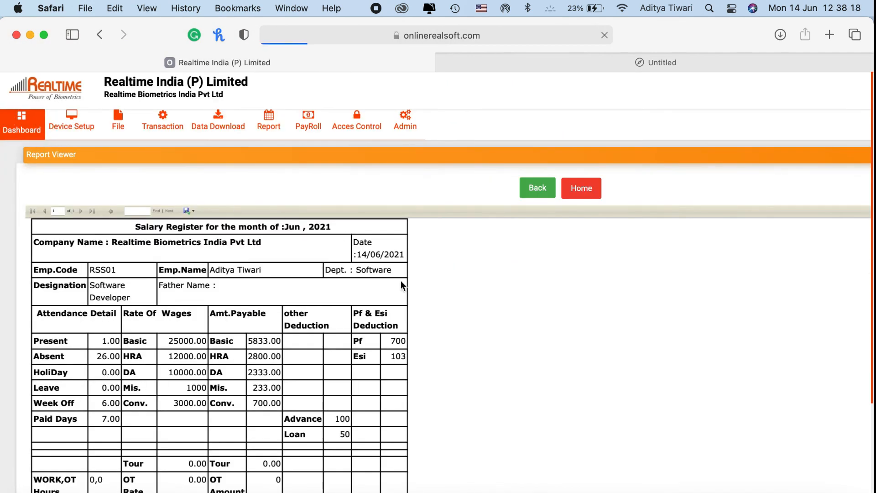
key(super+plus)
key(super+plus)
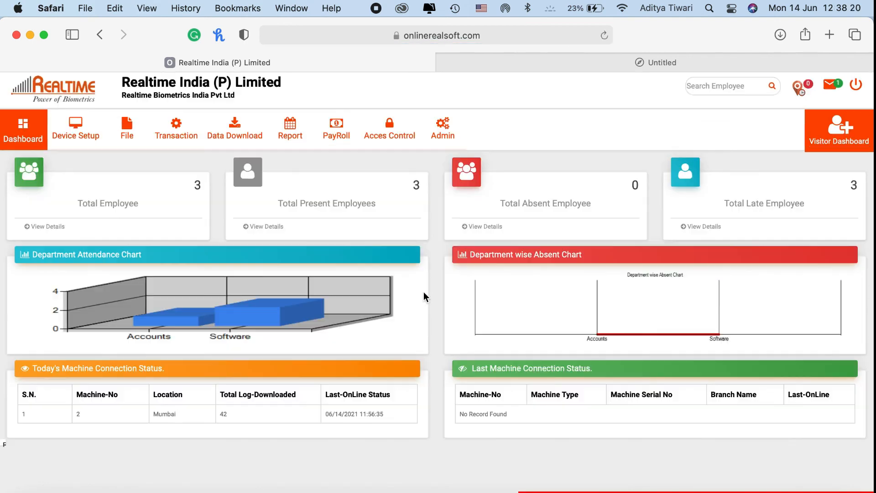